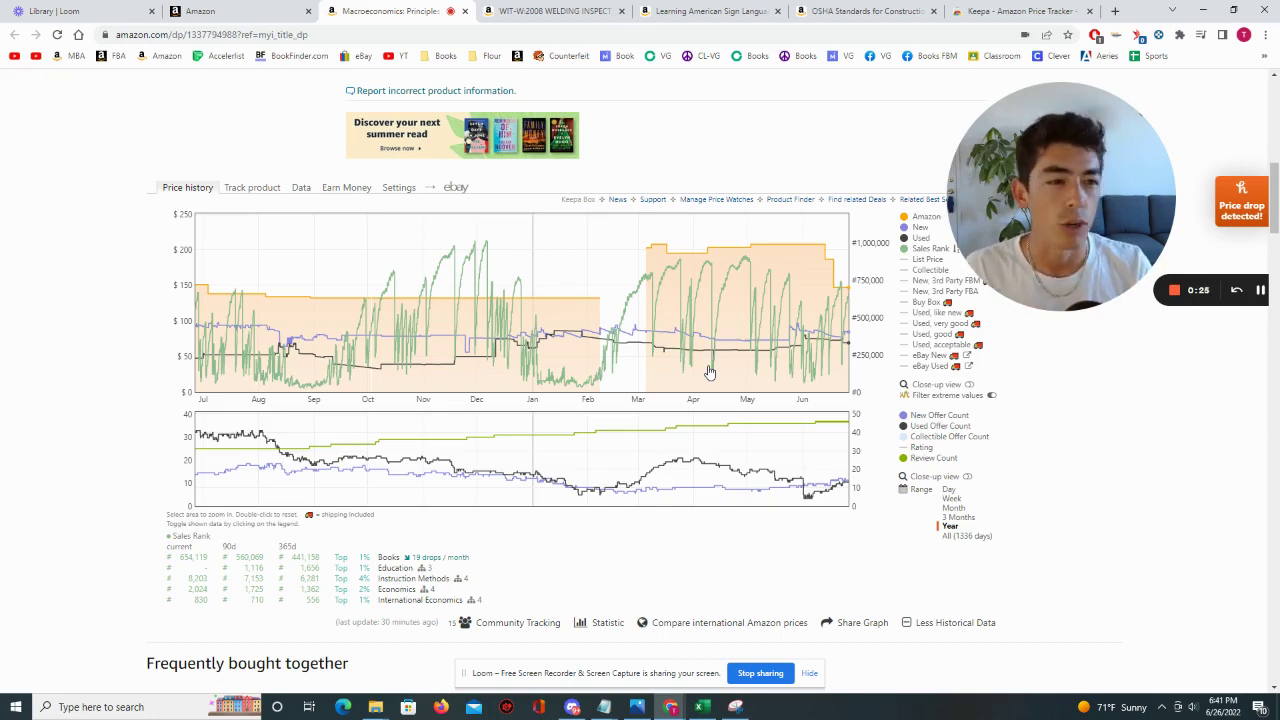
Glance at the Keepa store page, then return to the Macroeconomics listing's Keepa chart.
left_click(1020, 11)
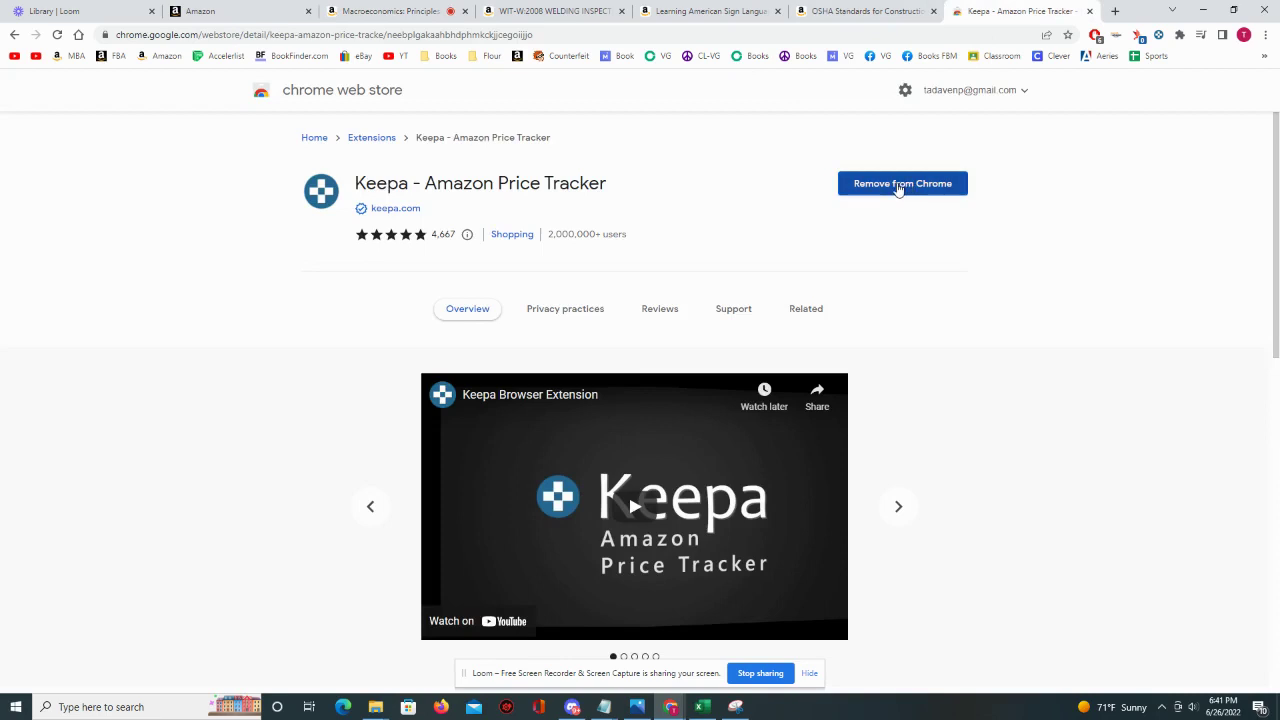
left_click(438, 11)
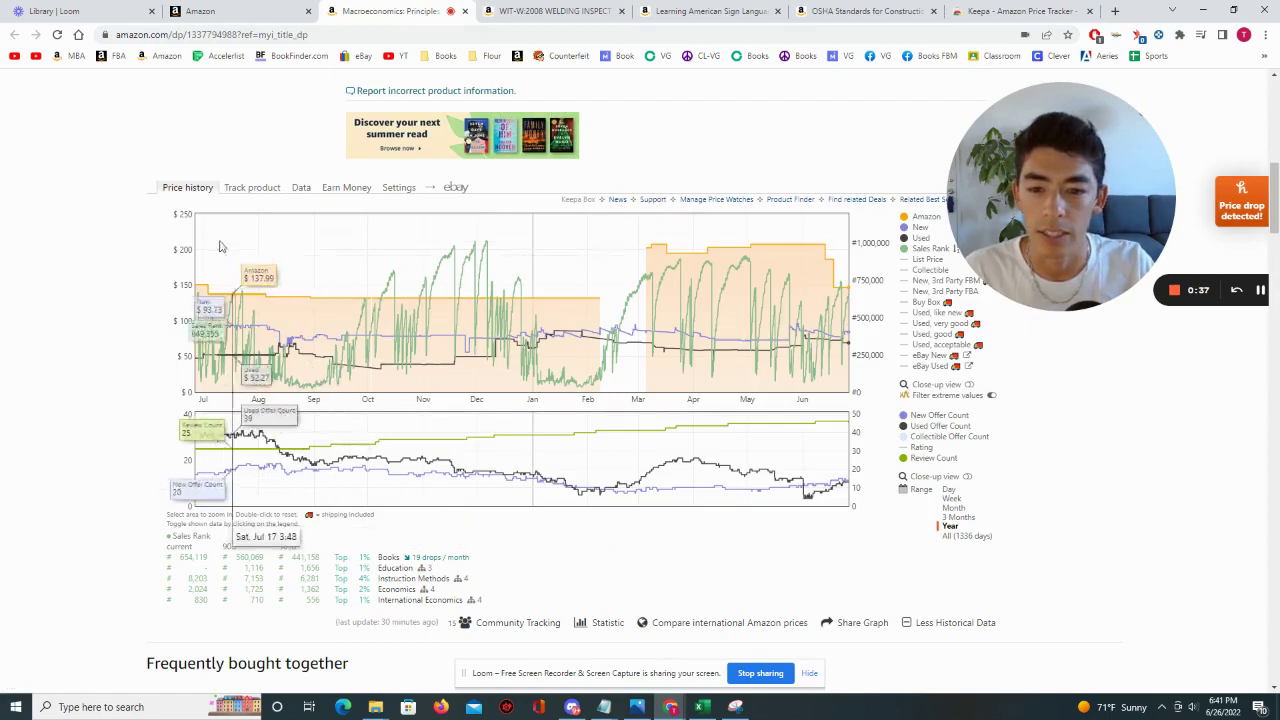
scroll(943, 456, "up", 3)
scroll(943, 456, "up", 5)
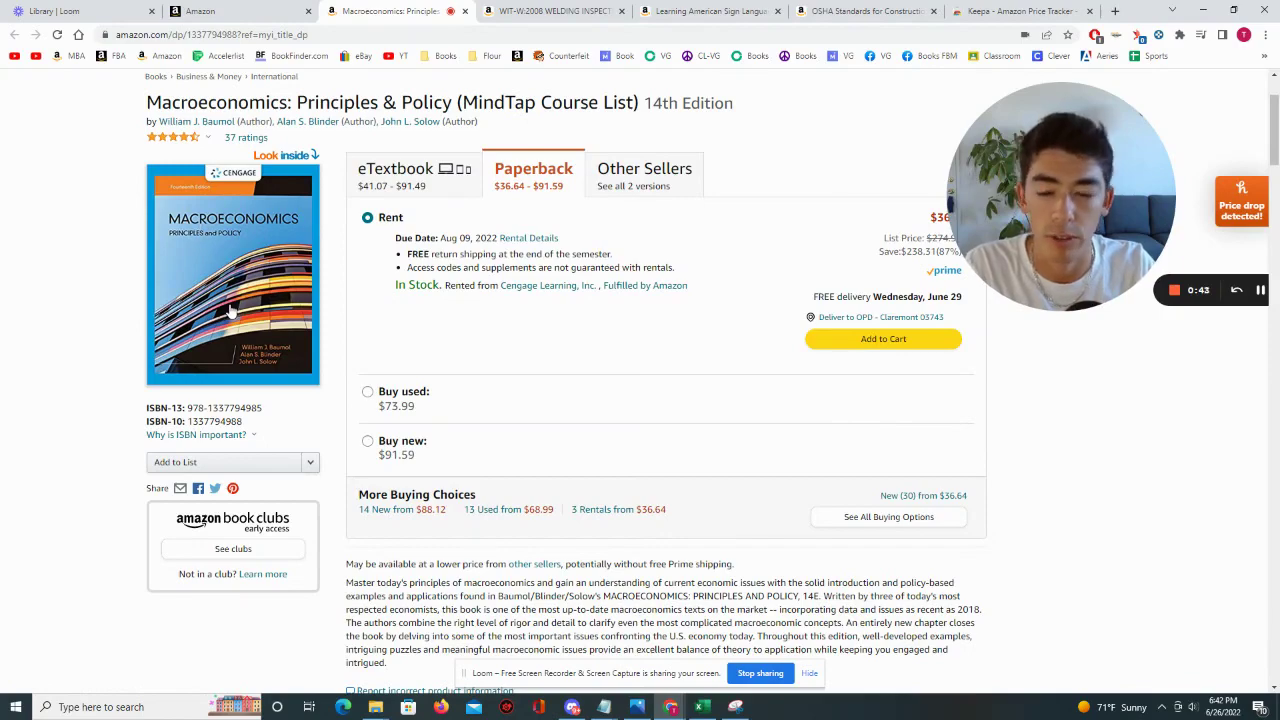
scroll(470, 343, "down", 1)
scroll(502, 347, "down", 5)
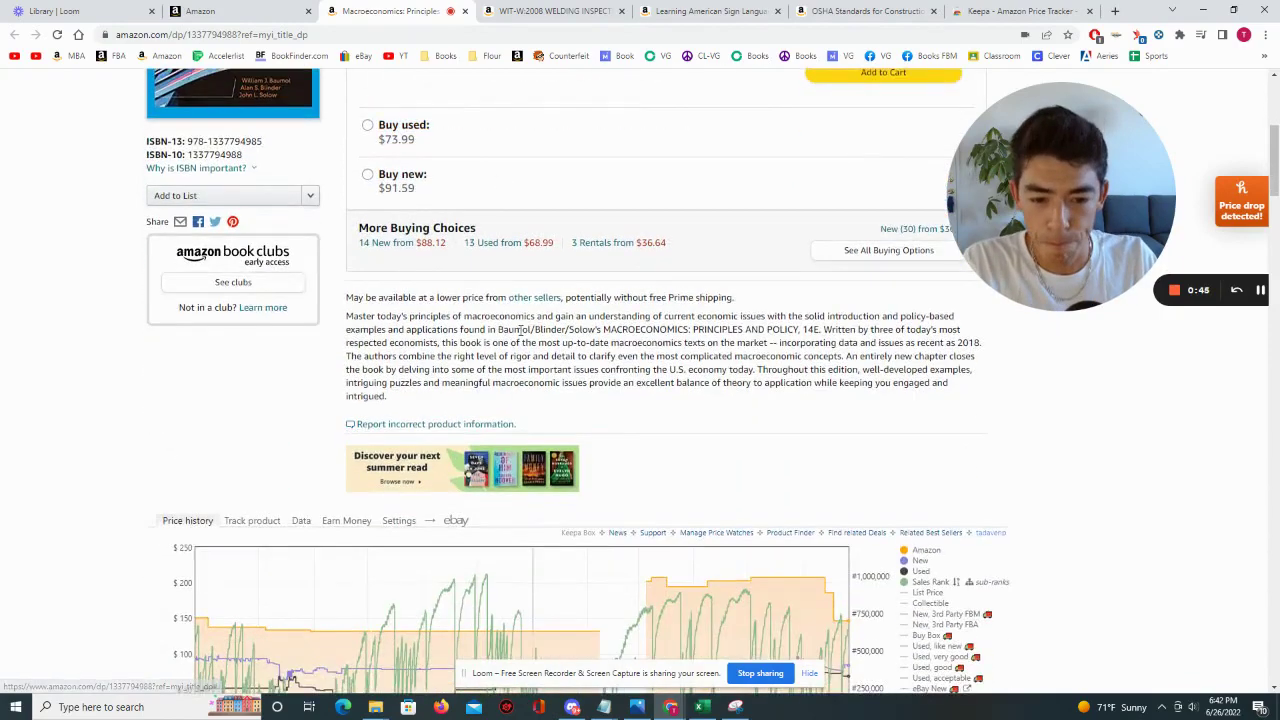
scroll(756, 403, "down", 1)
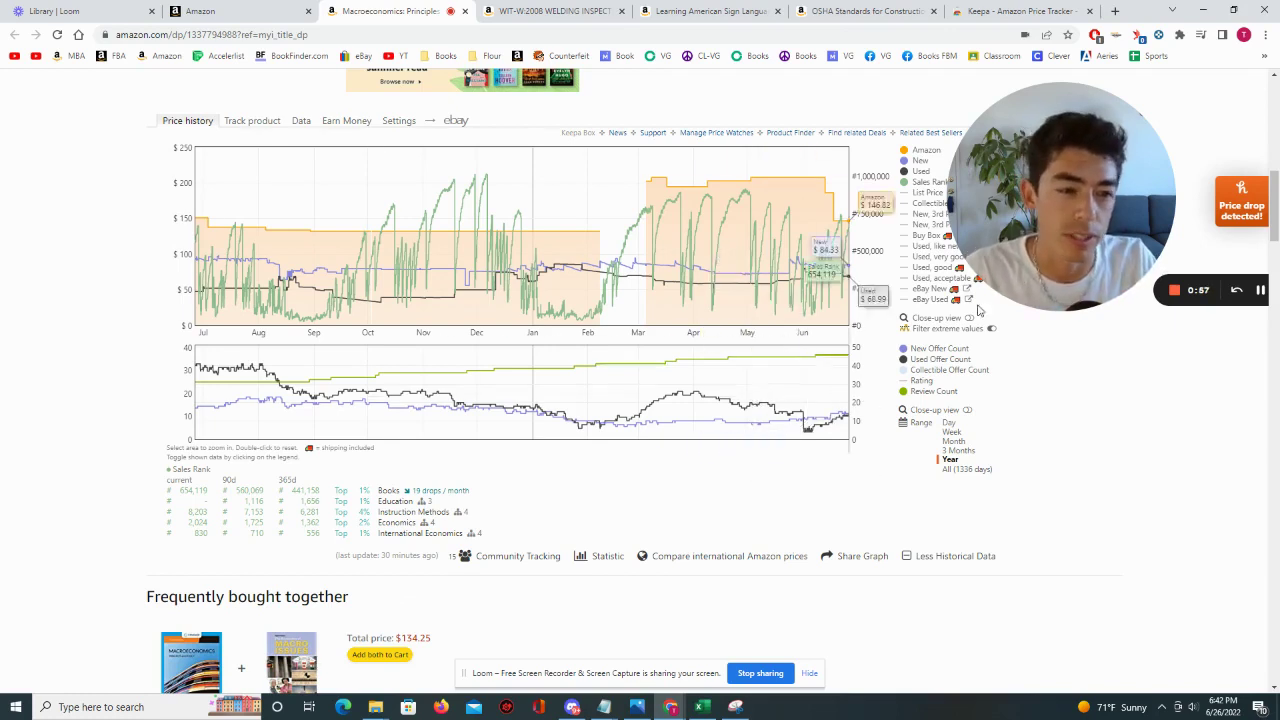
Hide Sales Rank, New and Used, keep Amazon visible, and set the range to All (1336 days).
mouse_move(808, 260)
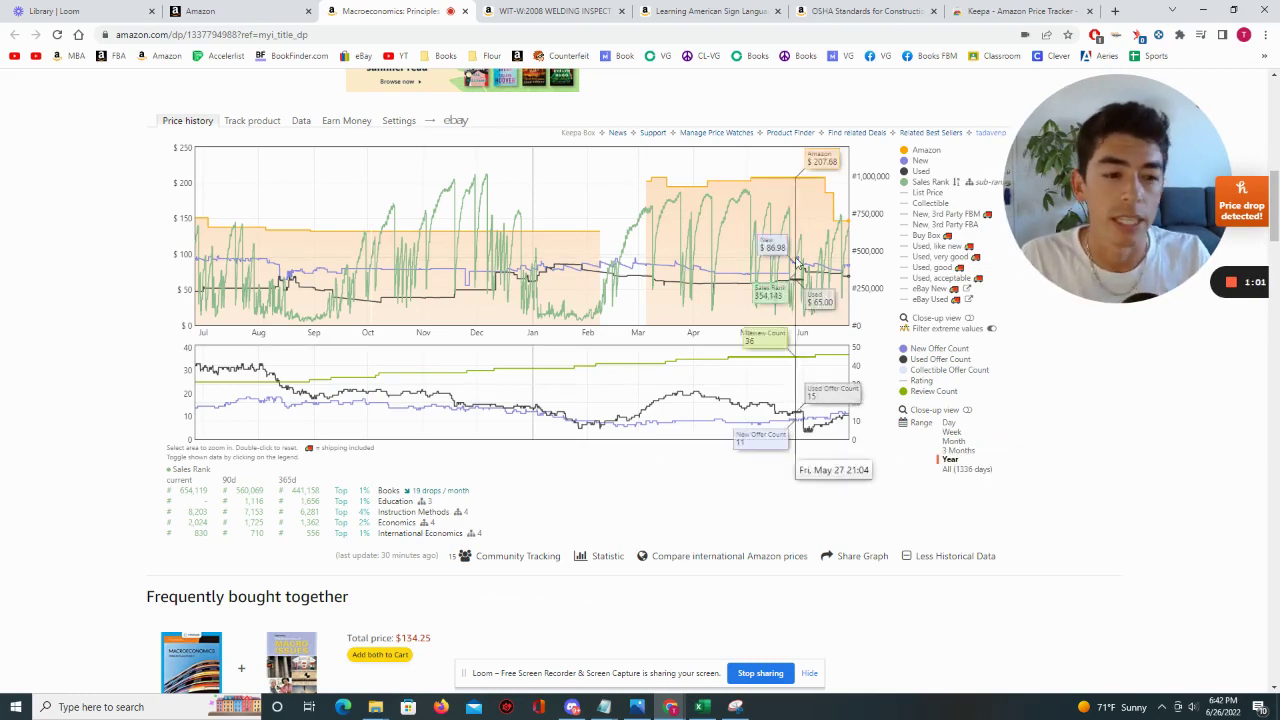
left_click(912, 182)
left_click(916, 160)
left_click(916, 171)
left_click(918, 152)
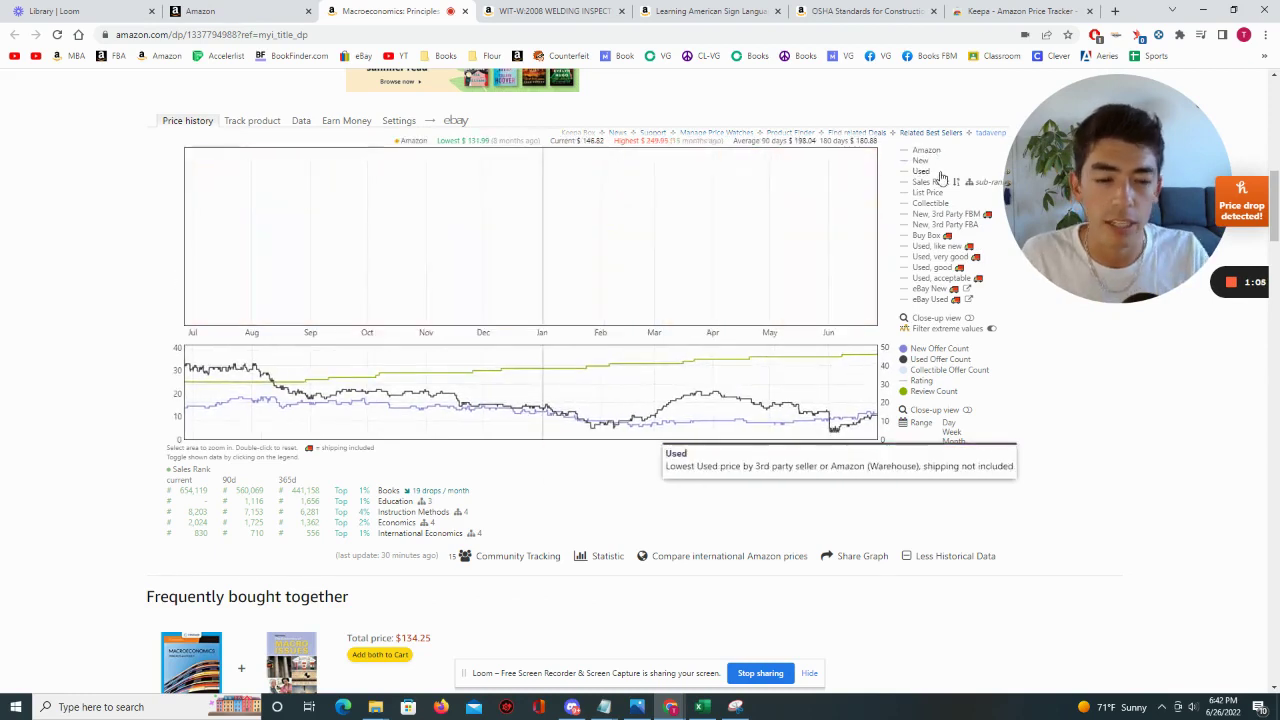
left_click(921, 151)
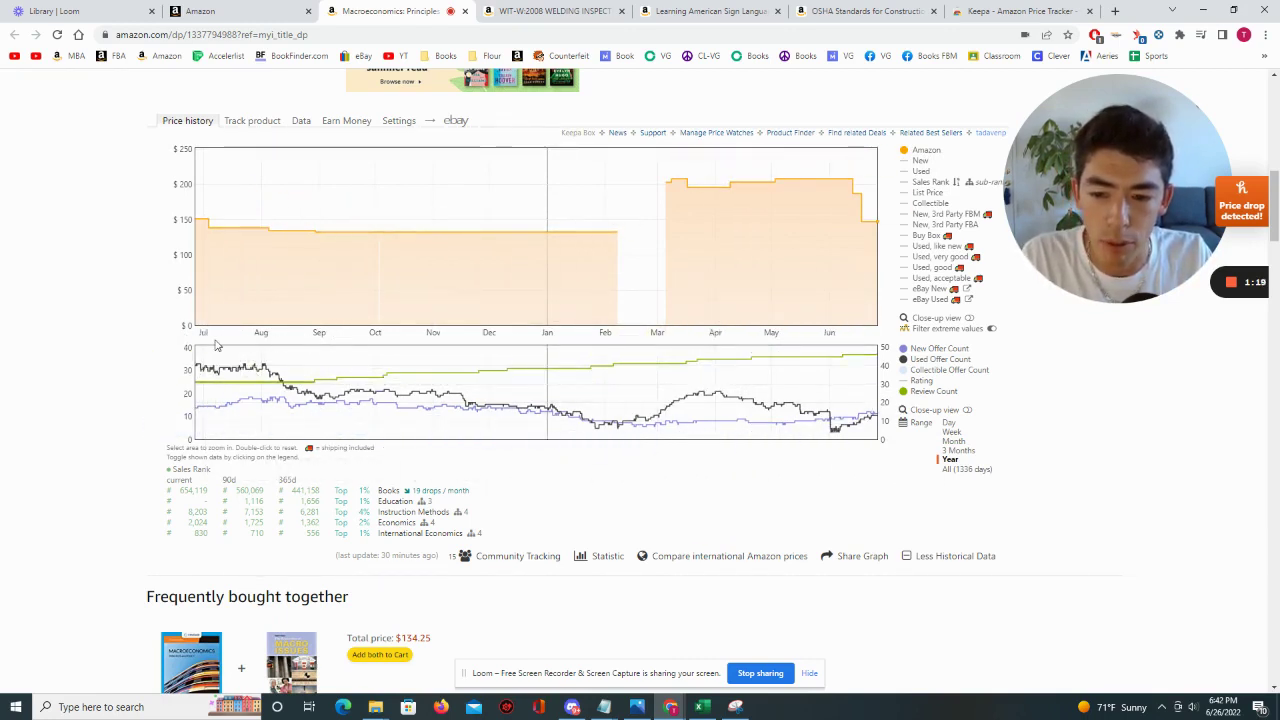
left_click(958, 469)
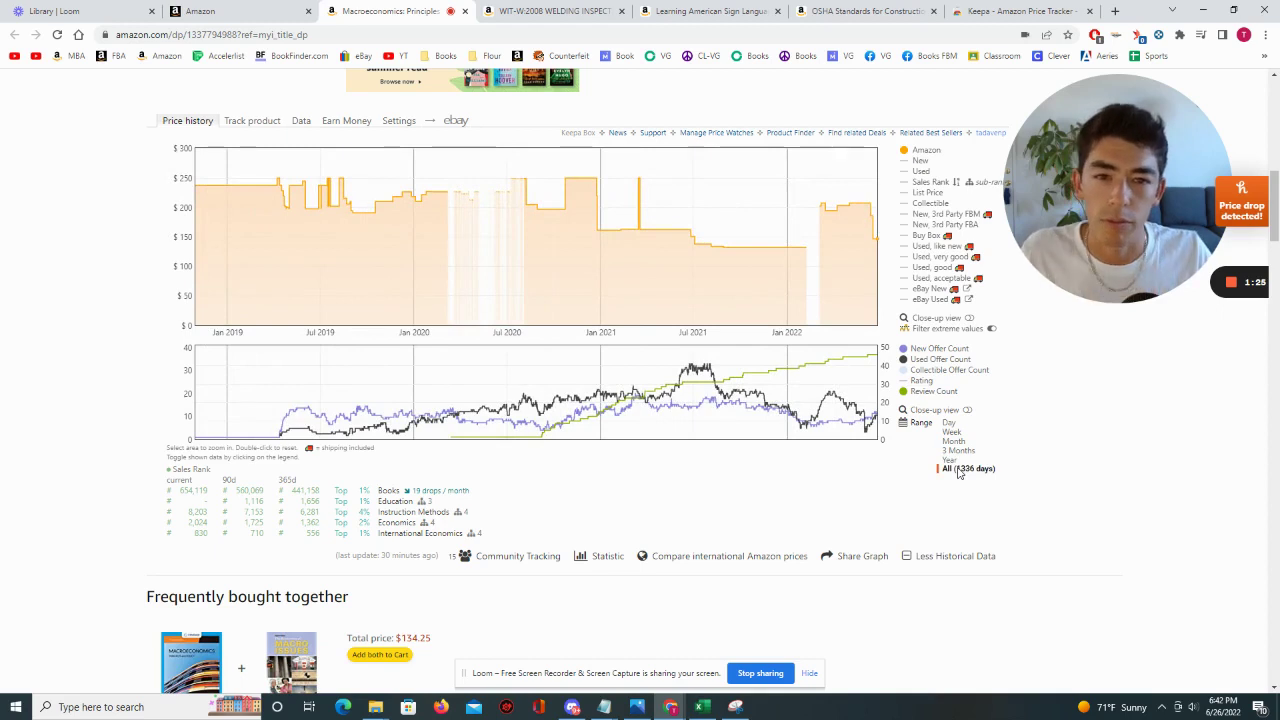
Compare 3-month and one-year ranges, zooming into December–early January and late January–March 9.
left_click(964, 451)
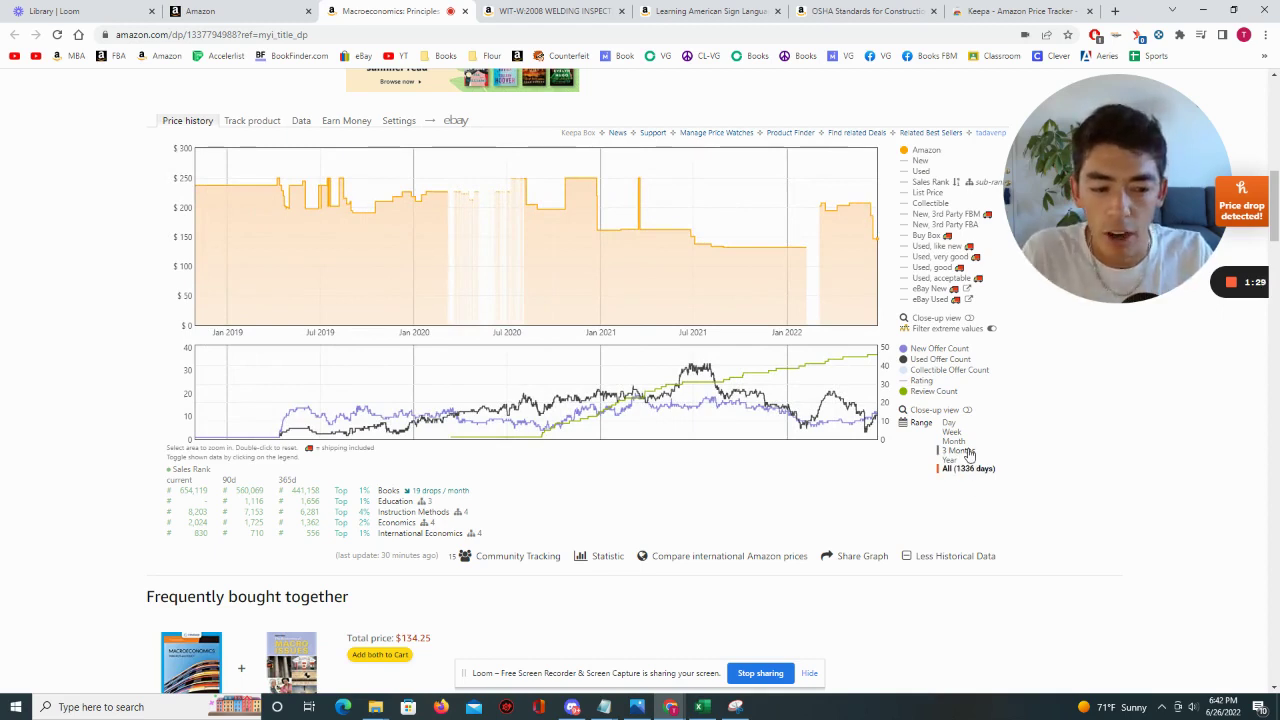
left_click(951, 459)
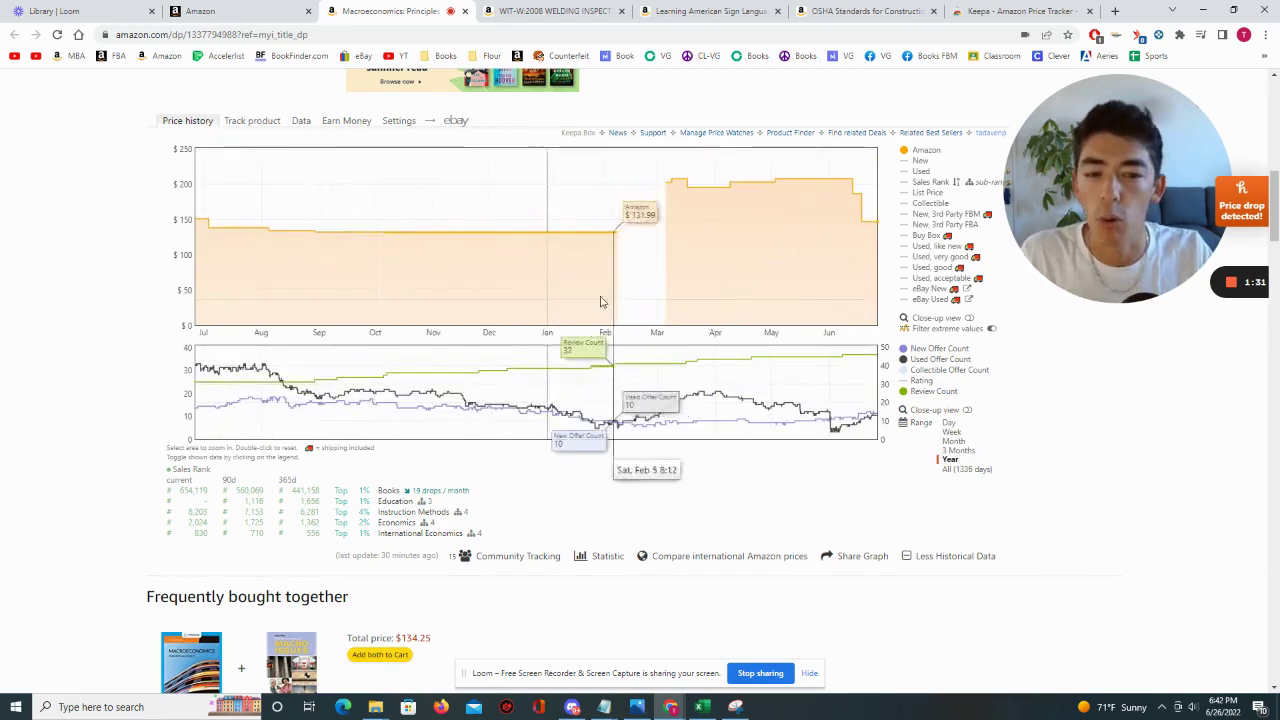
left_click_drag(493, 251, 563, 264)
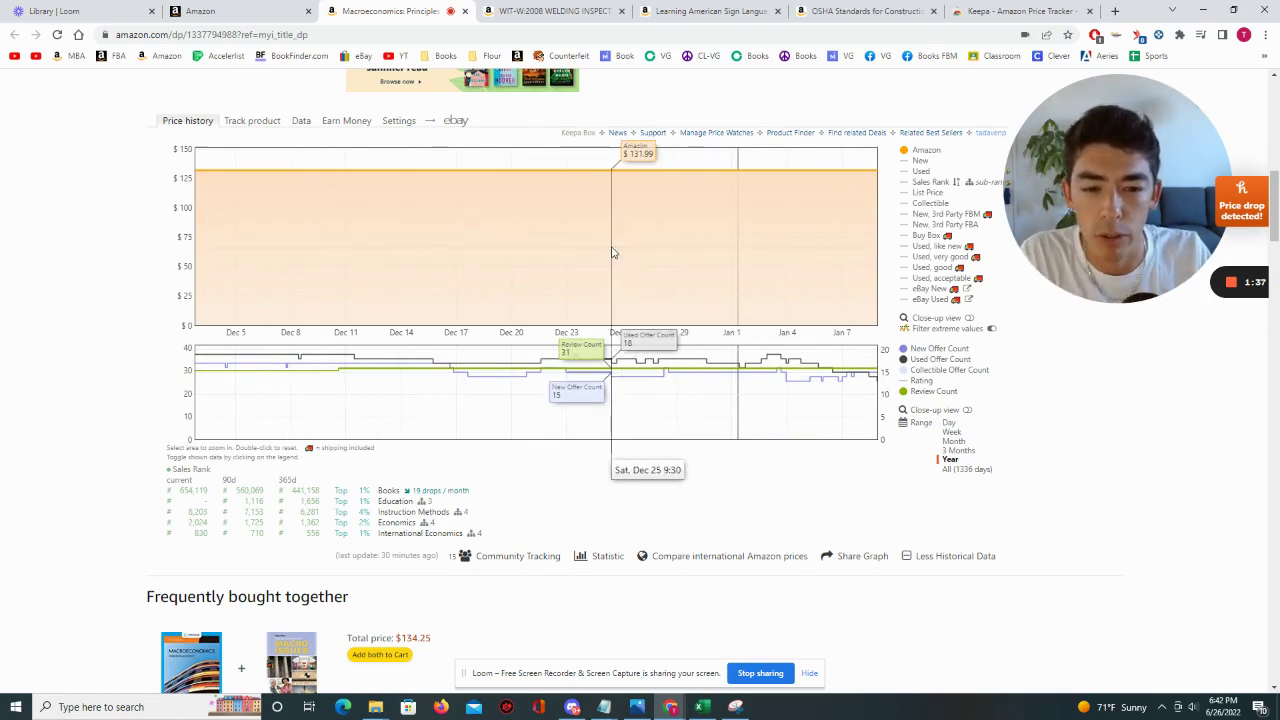
double_click(613, 253)
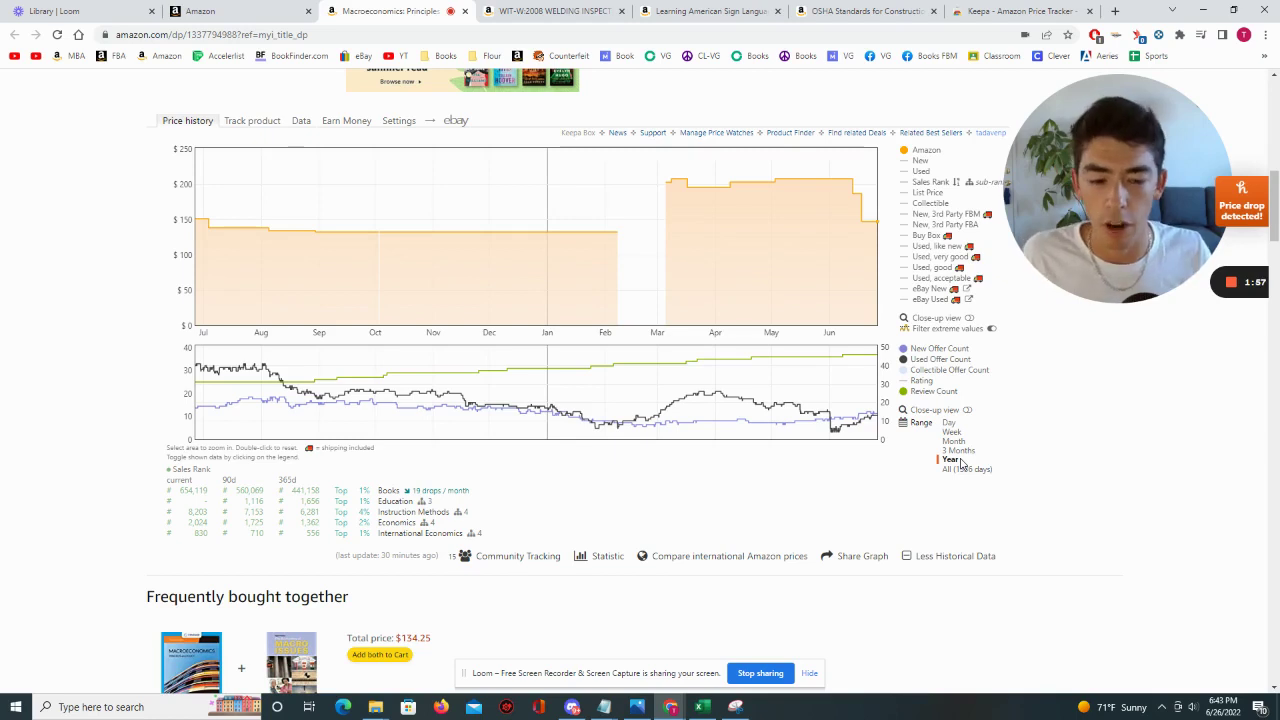
left_click_drag(545, 288, 674, 290)
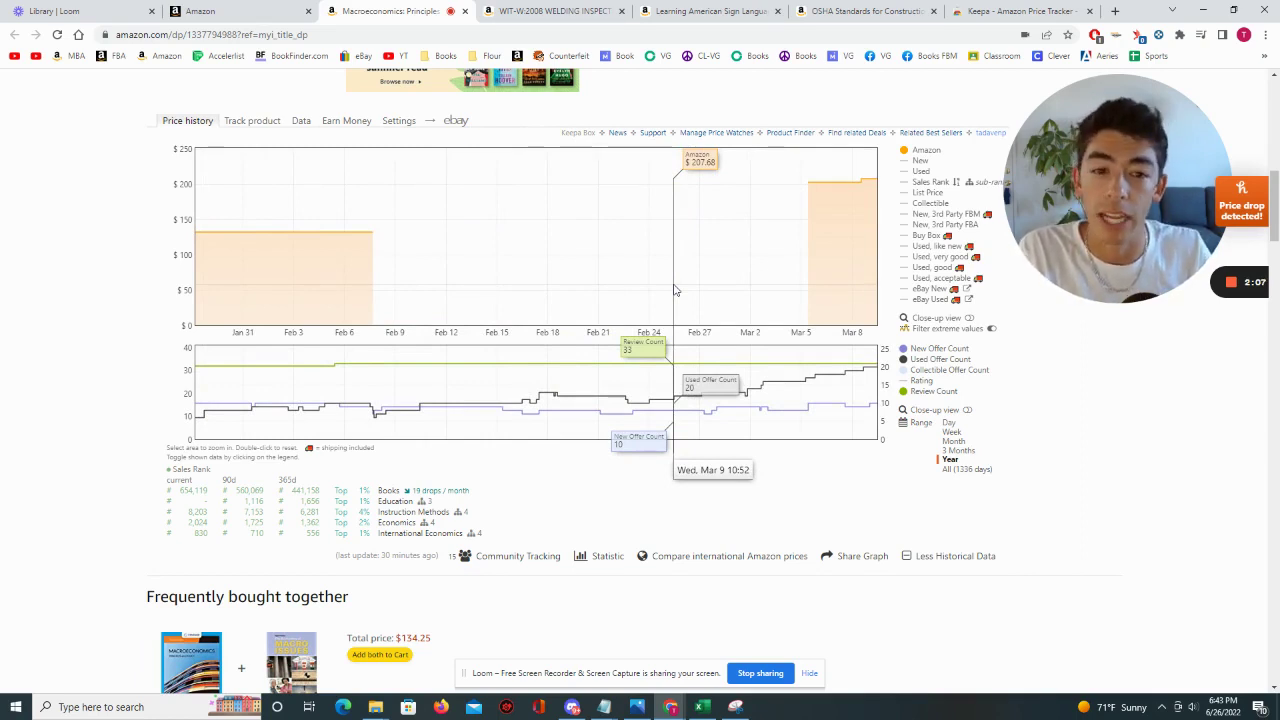
left_click(952, 460)
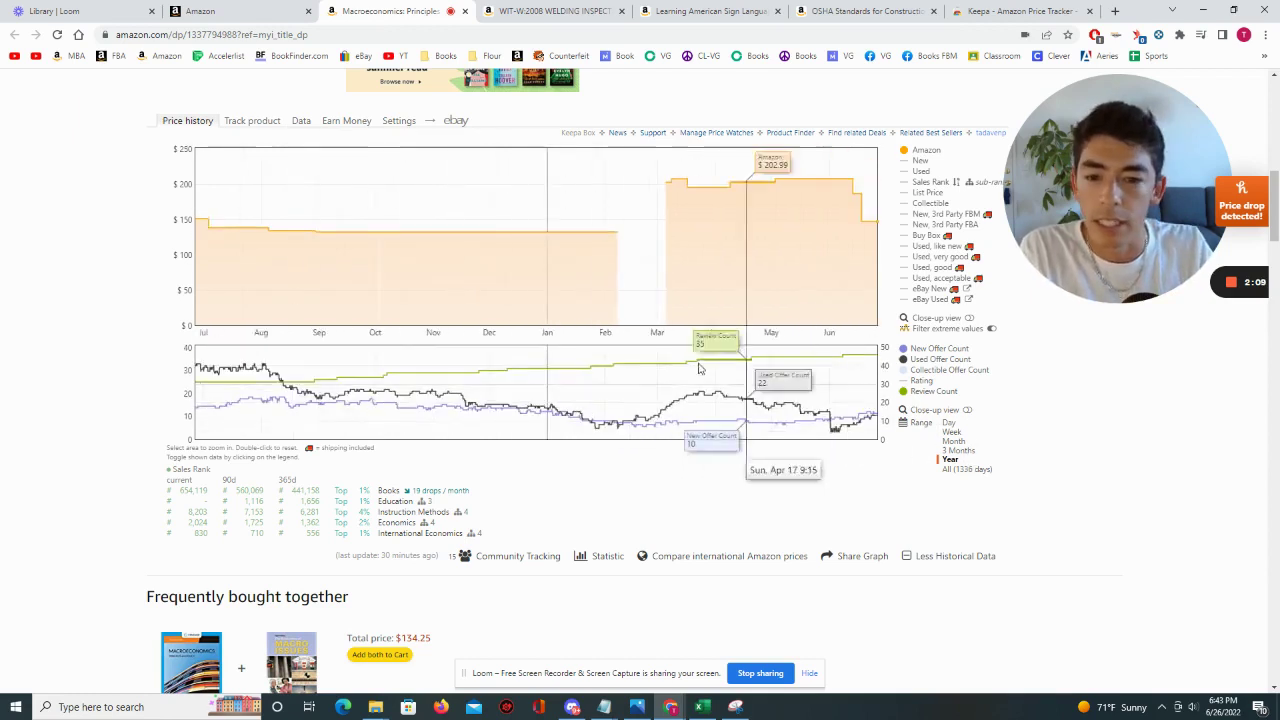
Add the New price line to the Amazon price chart, ending on the one-year range.
left_click(966, 469)
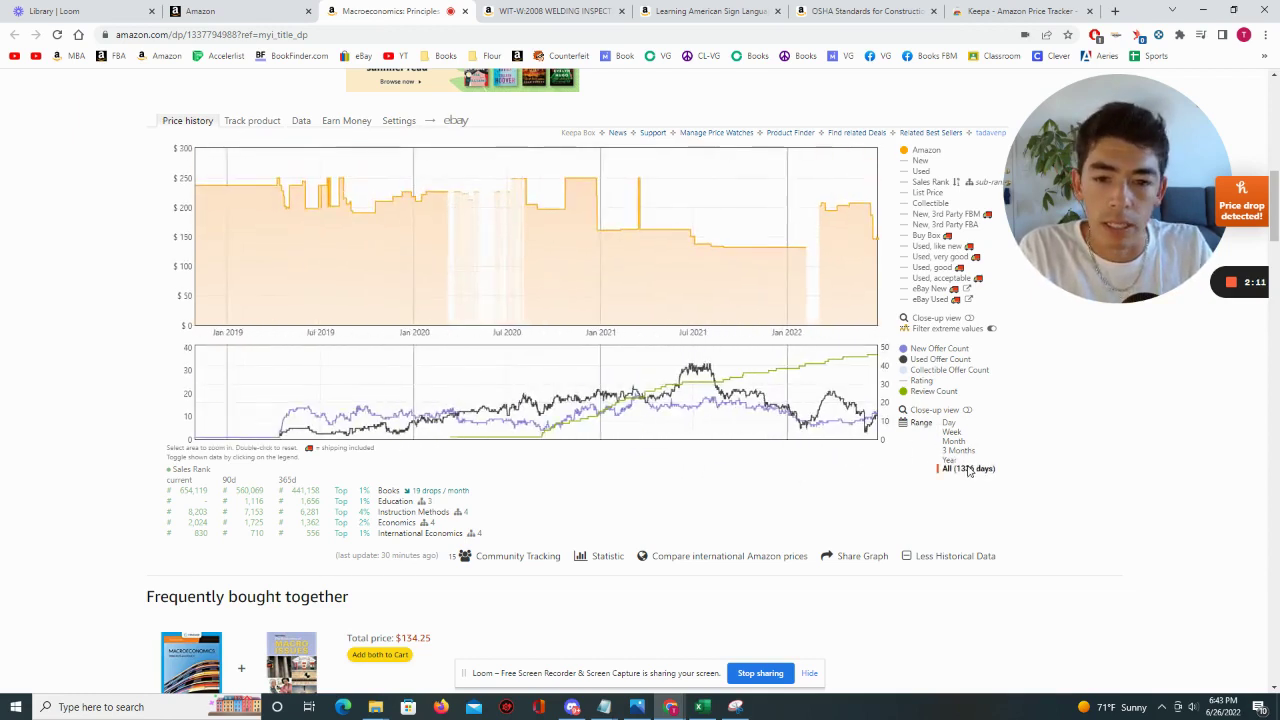
left_click(919, 160)
left_click(977, 461)
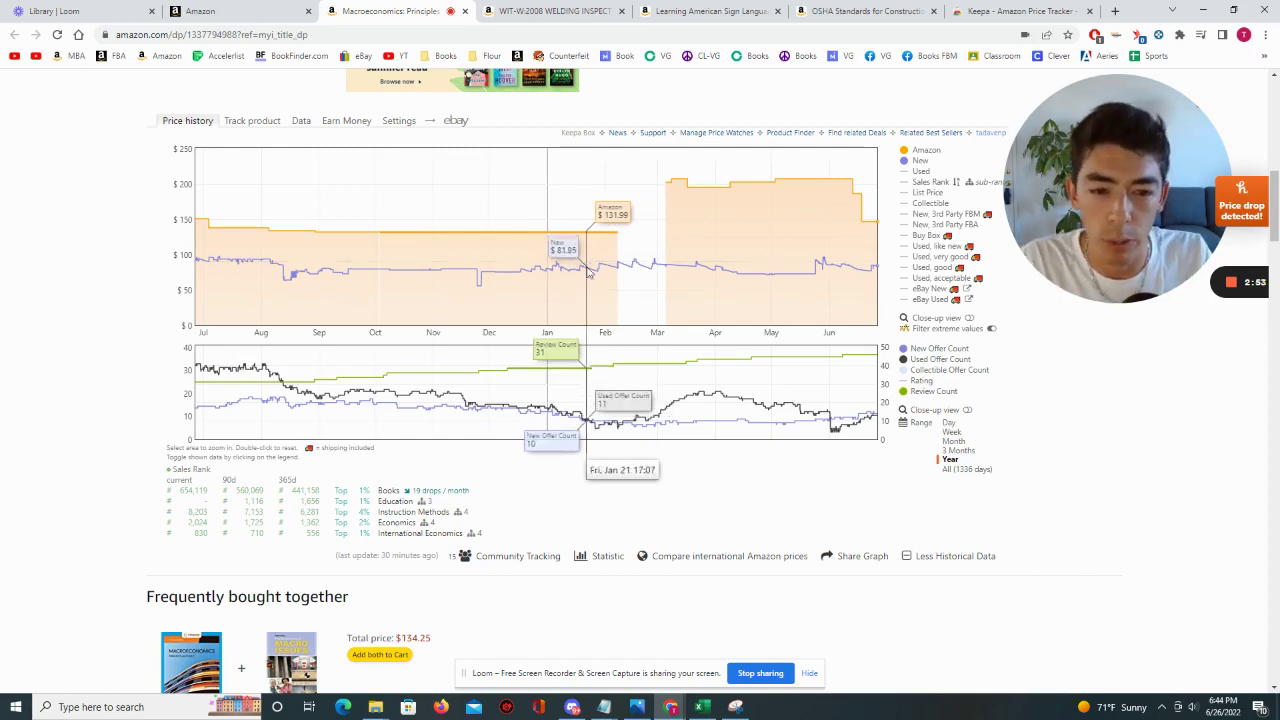
Set the Amazon and New price chart's range to All, covering 1336 days since 2019.
left_click(966, 466)
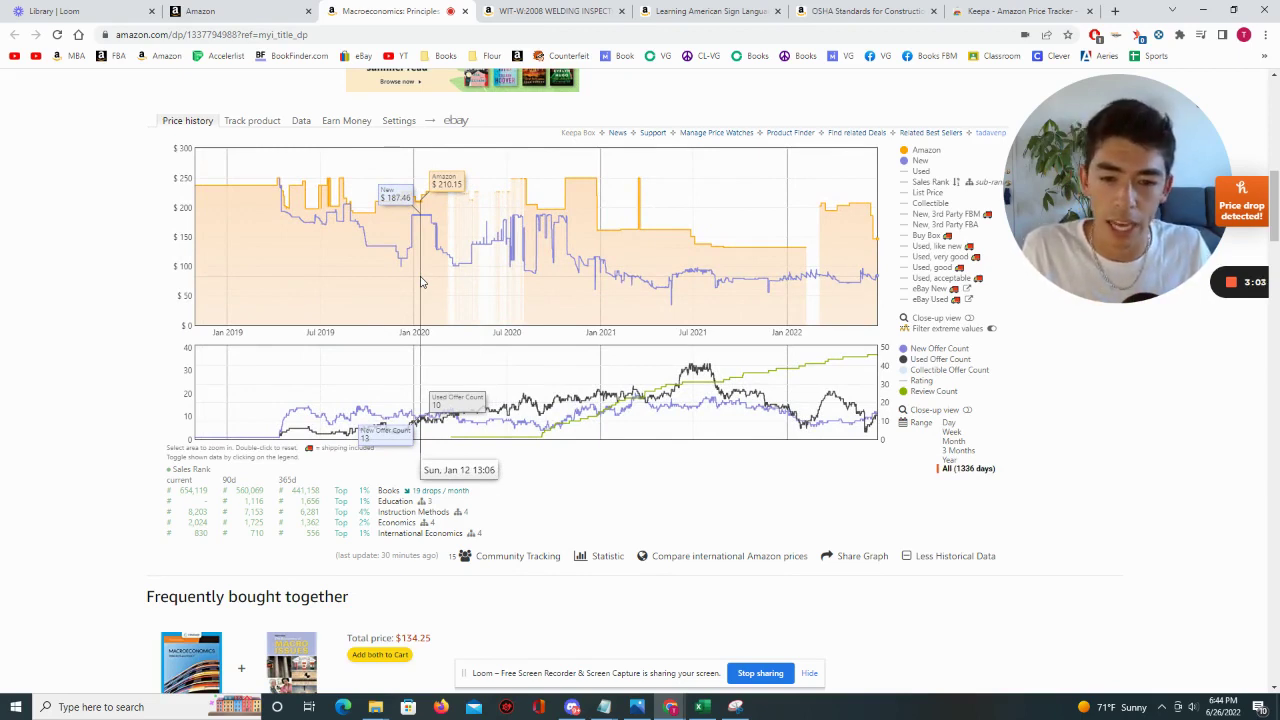
Plot the Used price and Sales Rank lines on the chart with the range set to Year.
left_click(920, 172)
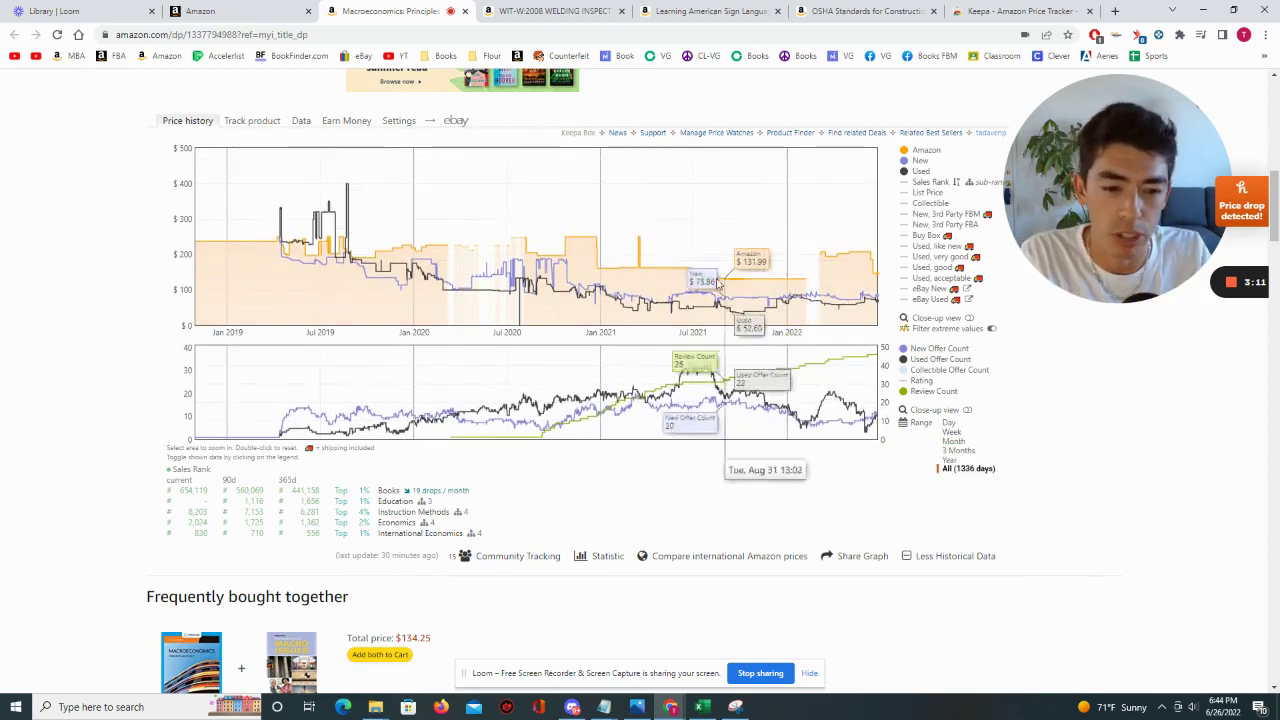
mouse_move(913, 178)
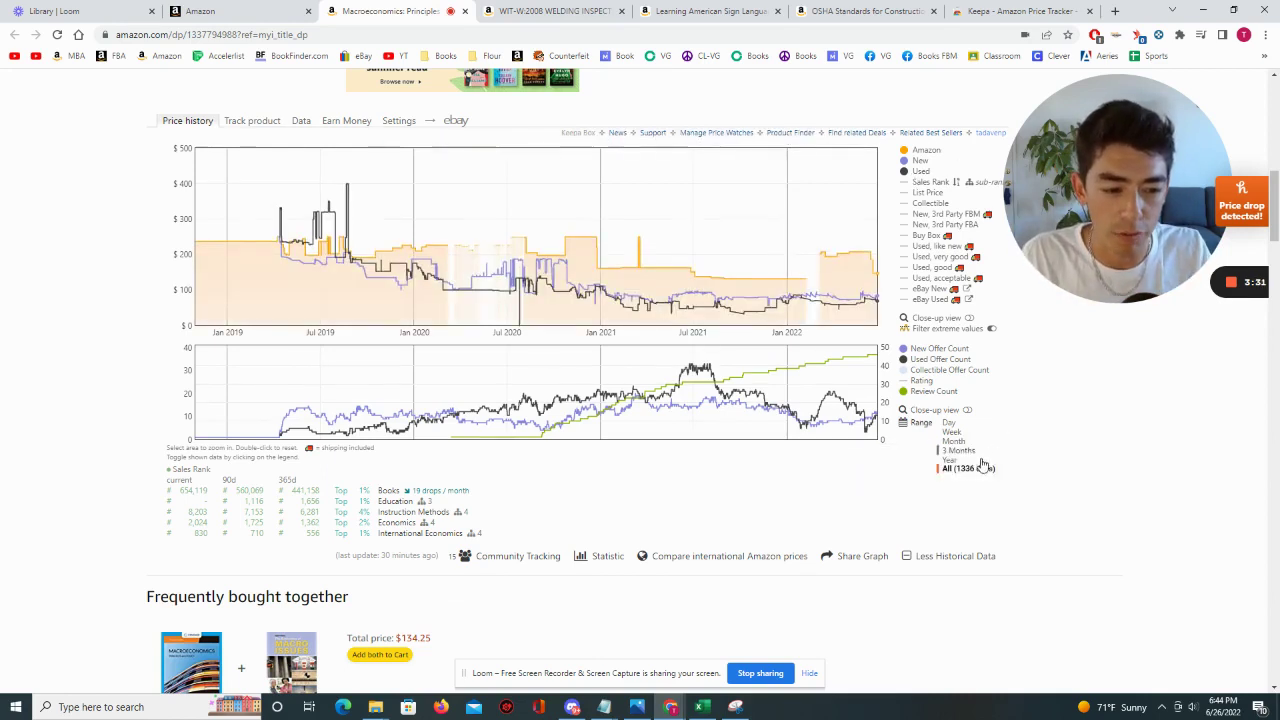
left_click(966, 462)
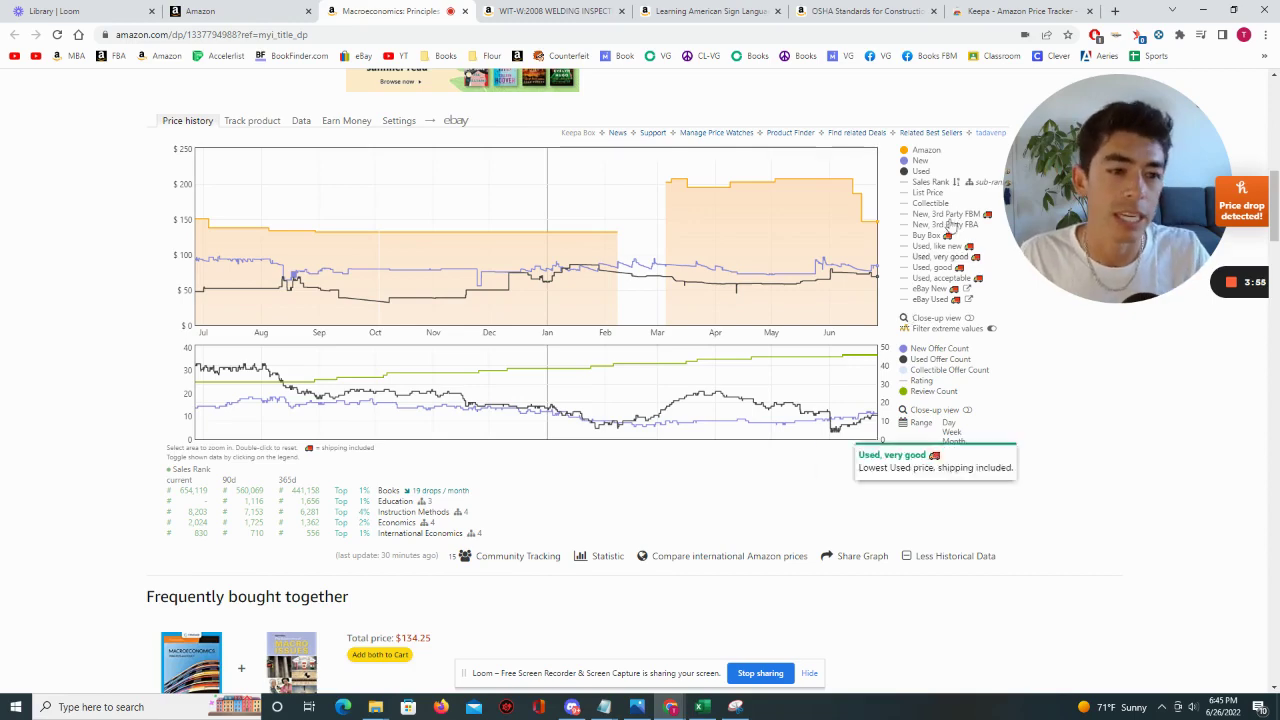
left_click(930, 181)
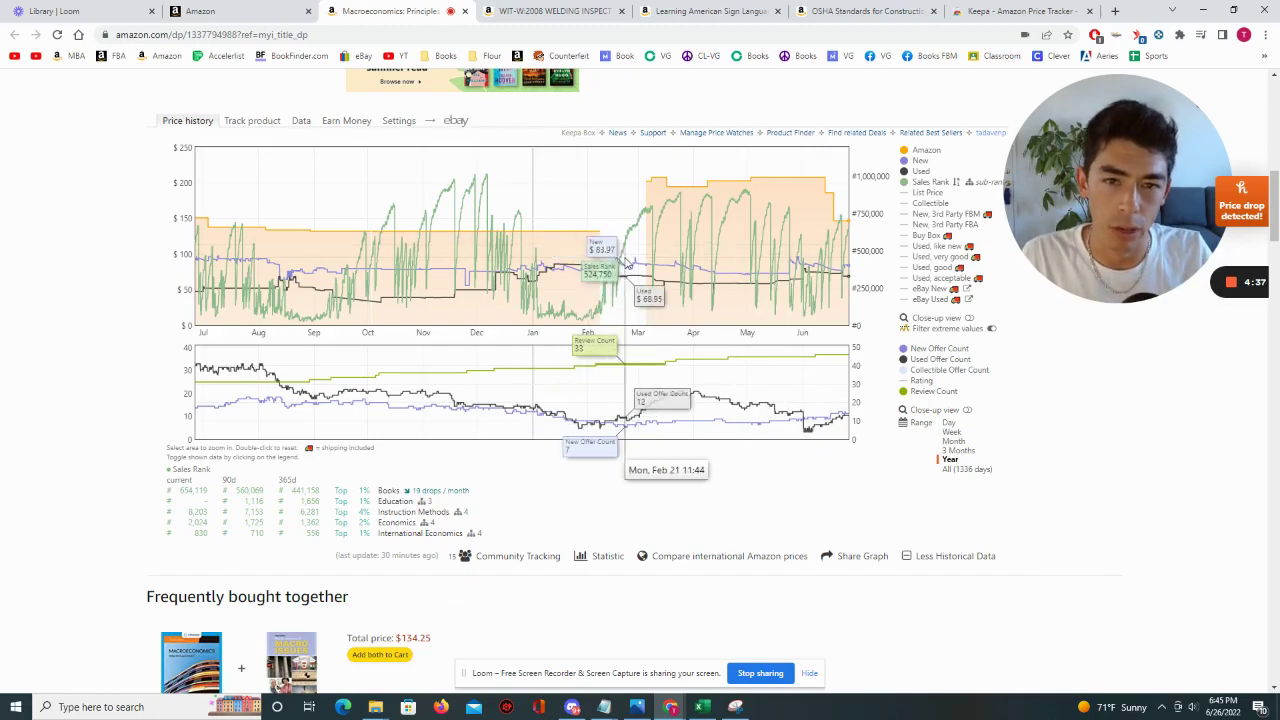
scroll(620, 268, "up", 7)
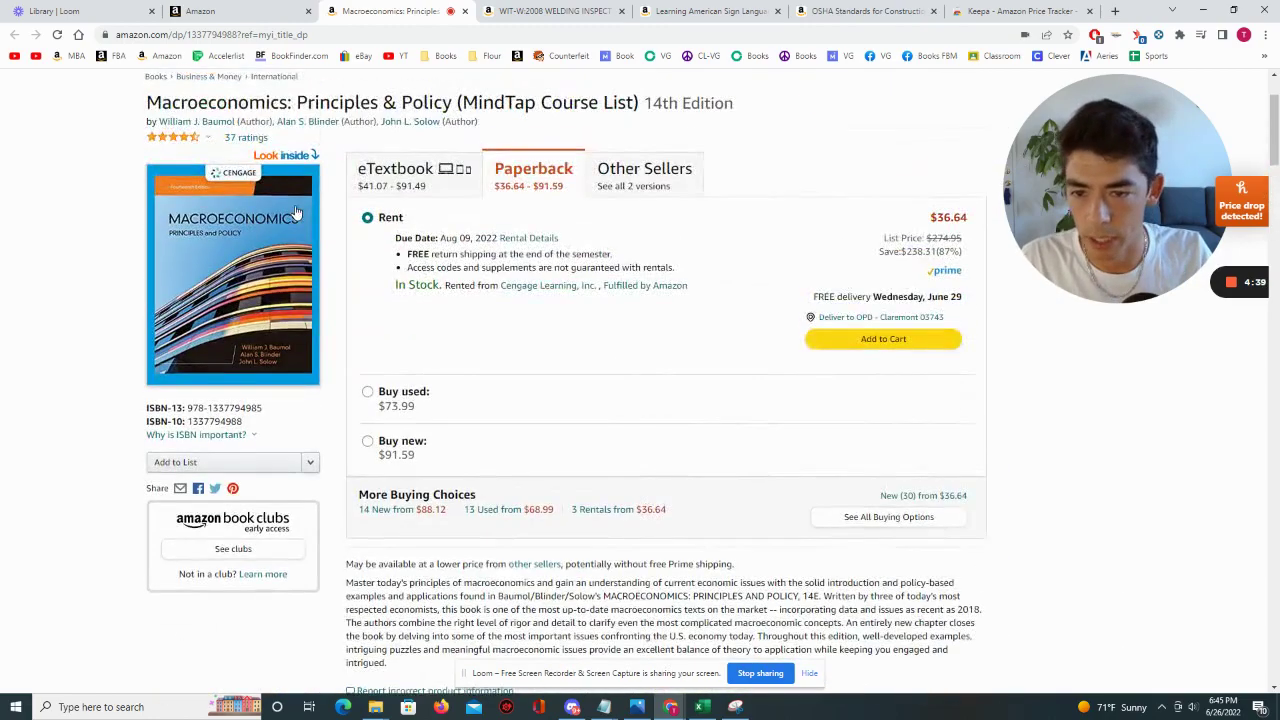
Zoom into late March–April 22, hide Amazon and New prices, then set the range to 3 Months.
scroll(610, 272, "down", 3)
scroll(540, 420, "down", 3)
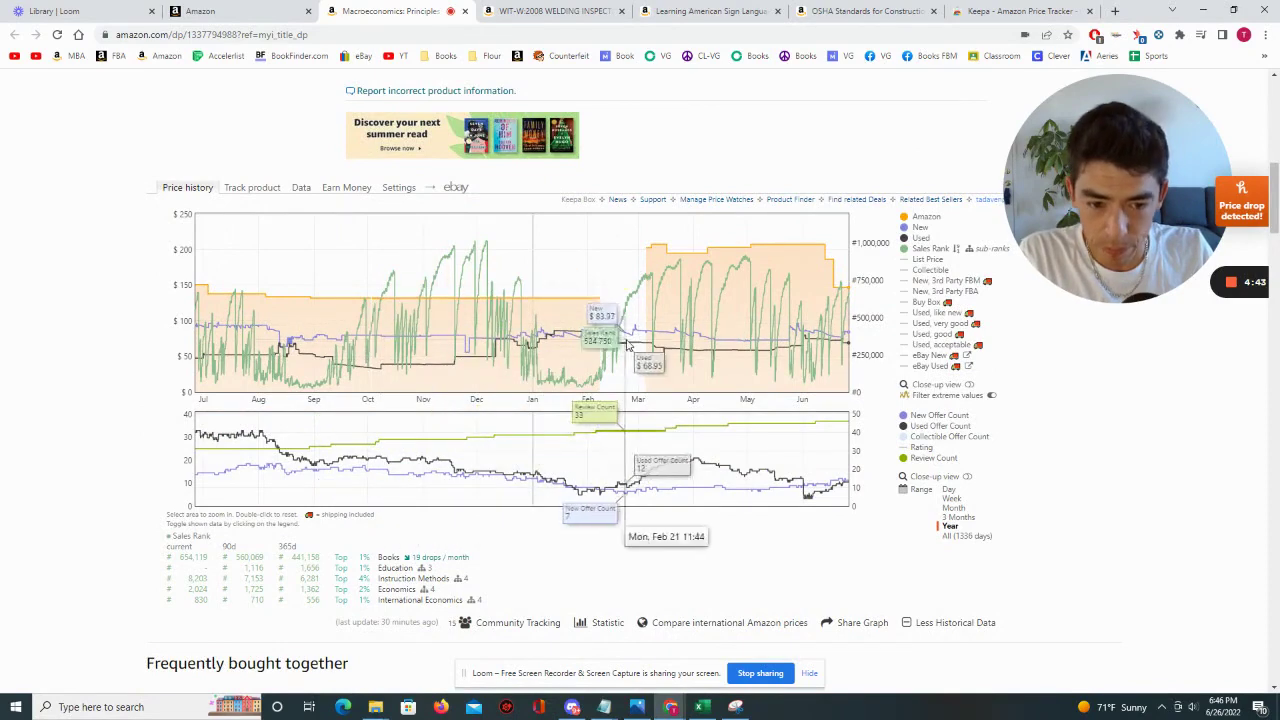
left_click_drag(682, 340, 733, 342)
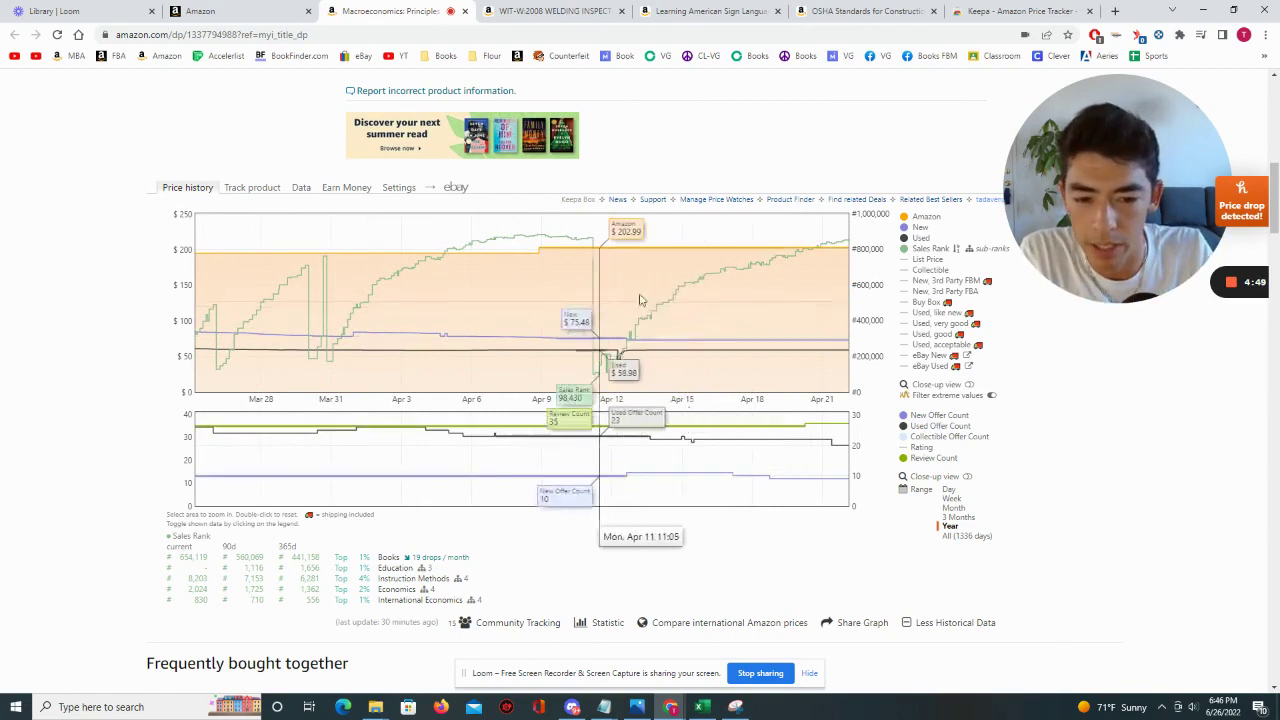
left_click(918, 227)
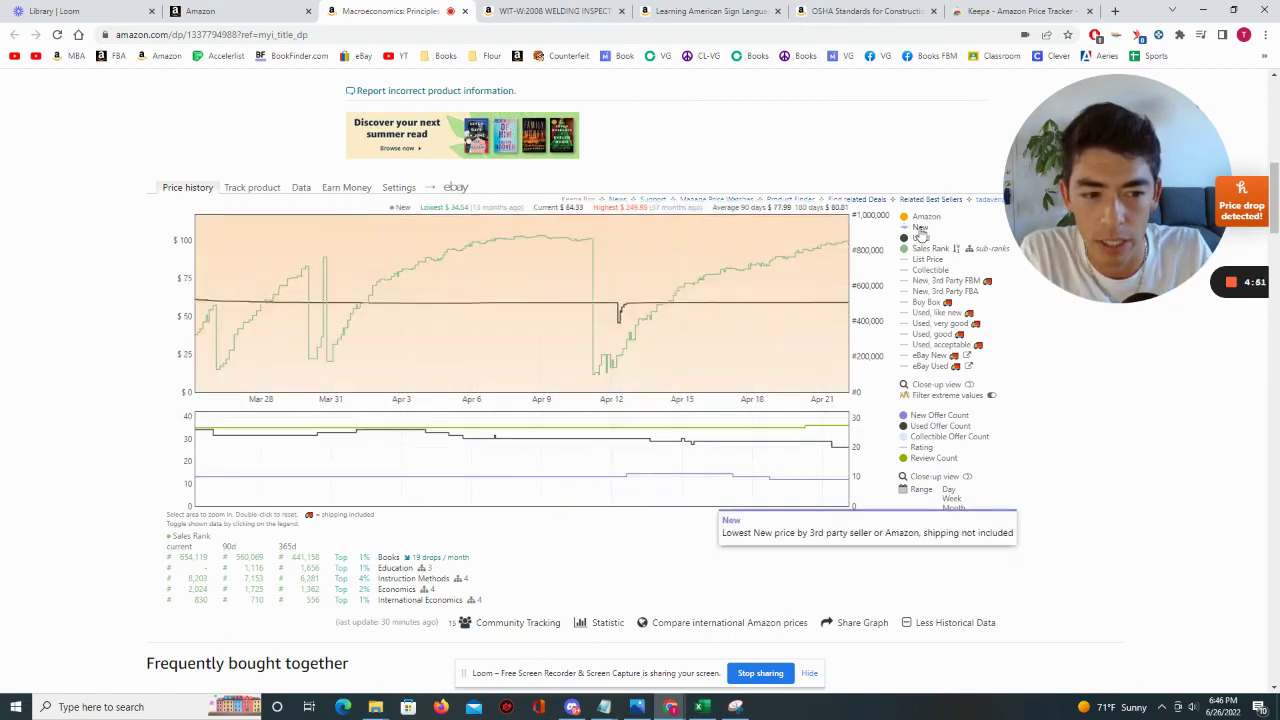
left_click(922, 216)
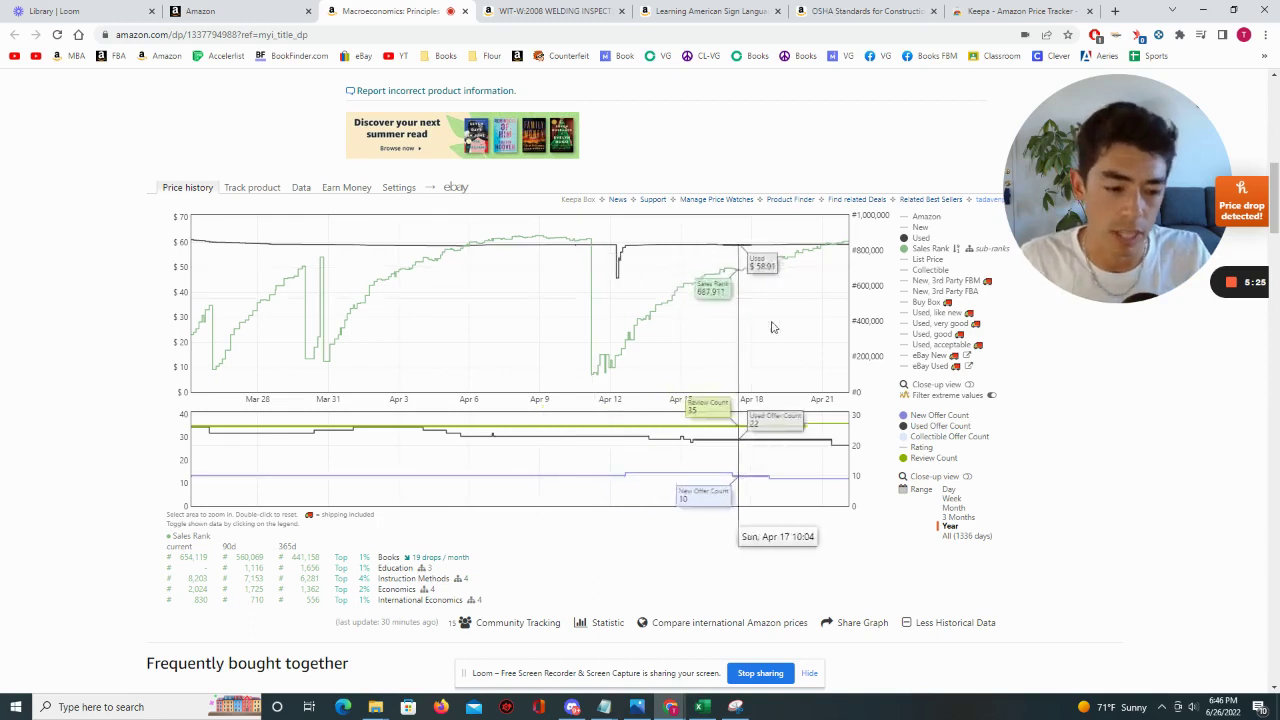
left_click(956, 516)
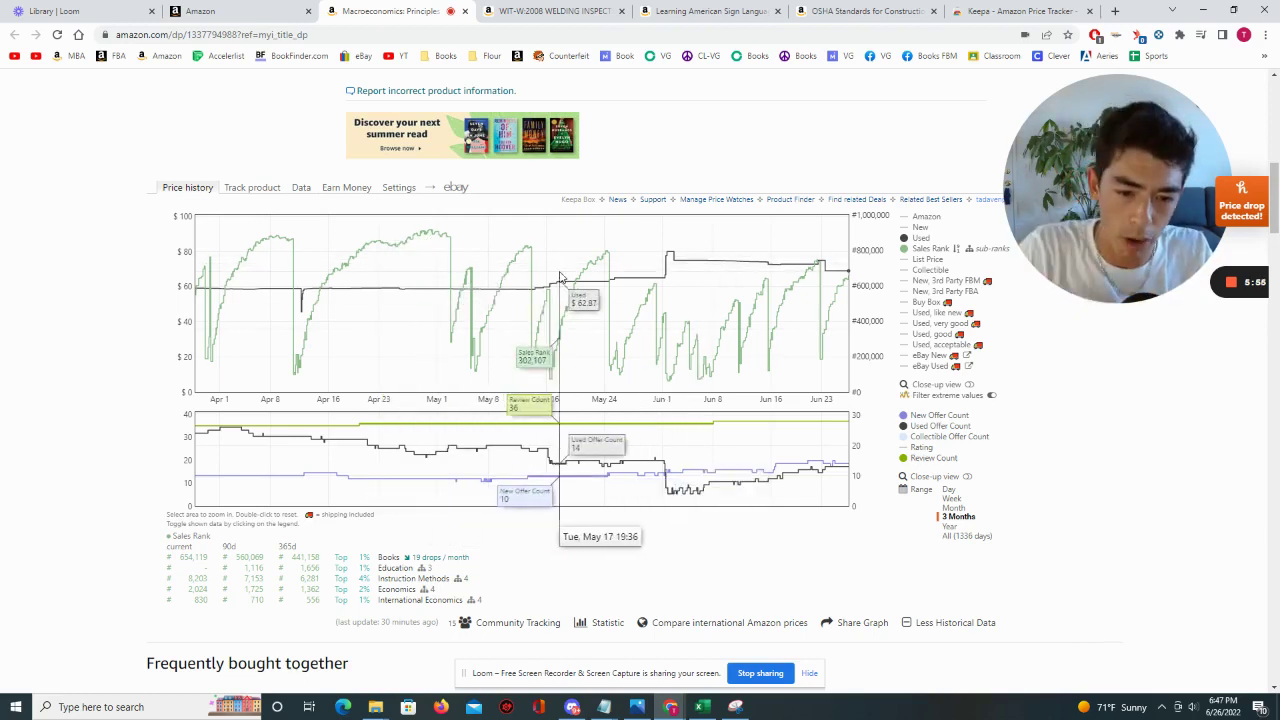
scroll(573, 303, "down", 10)
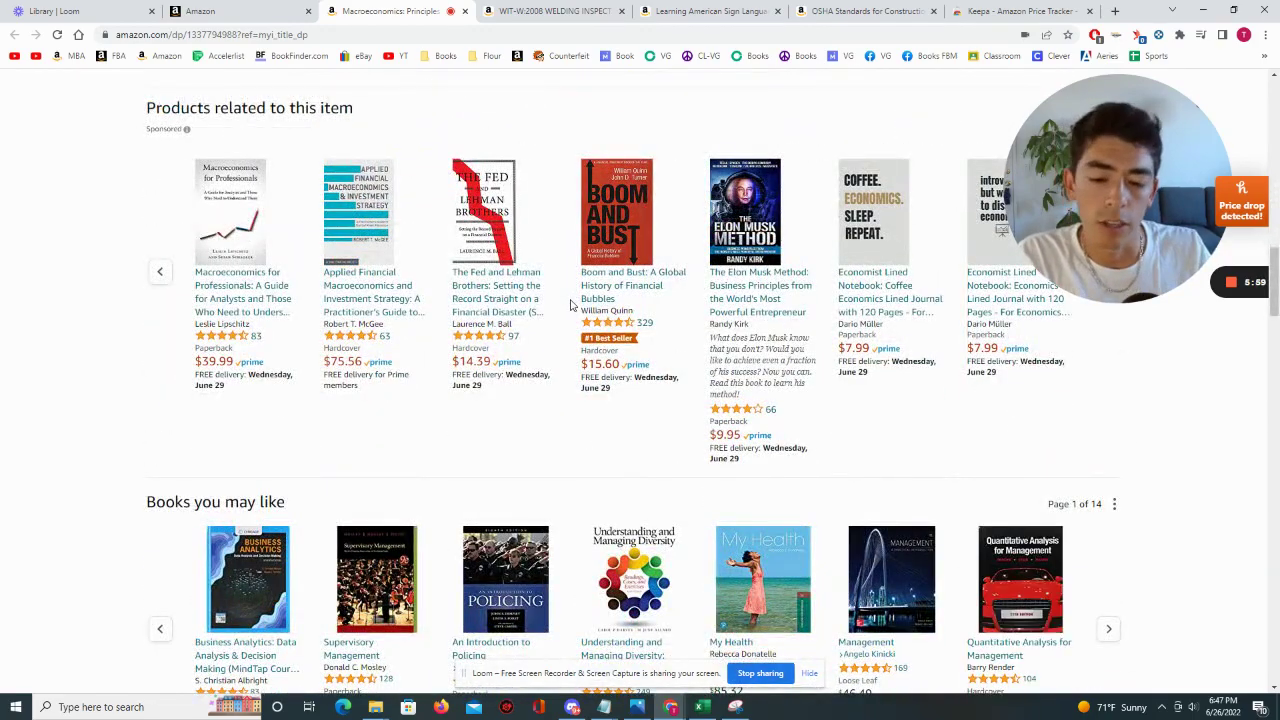
scroll(573, 303, "down", 15)
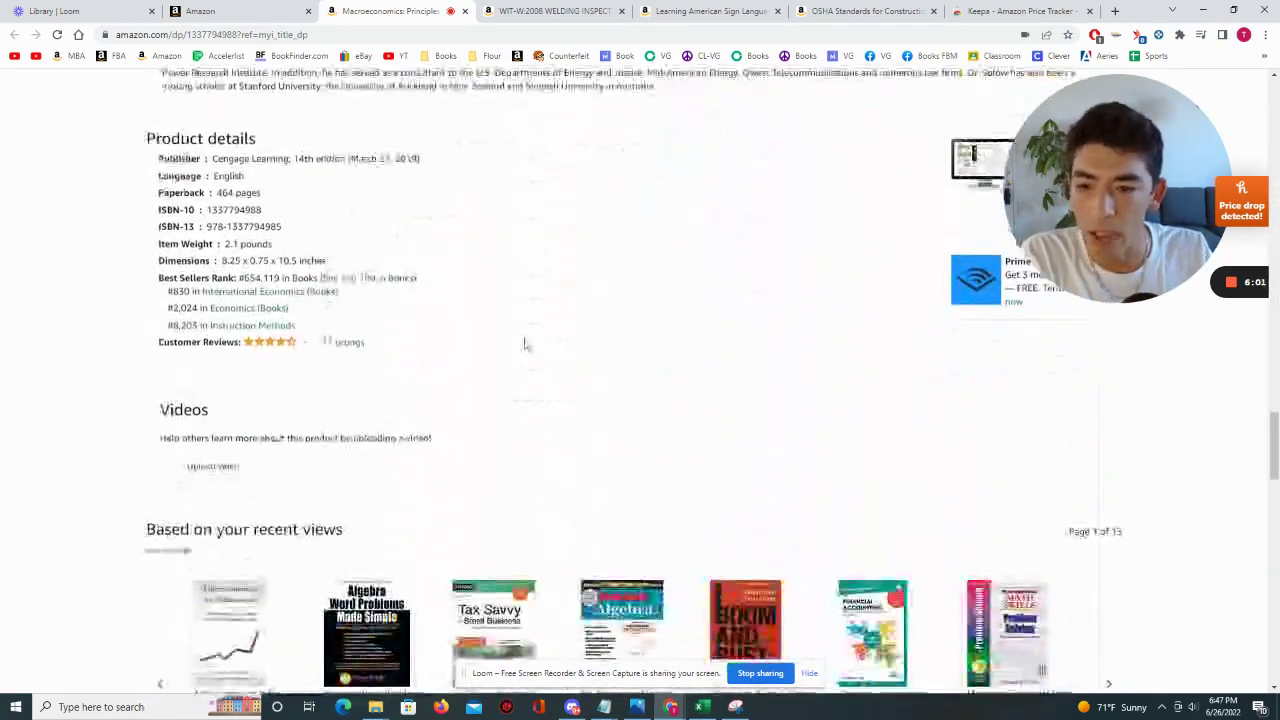
left_click_drag(148, 136, 246, 140)
scroll(320, 223, "down", 1)
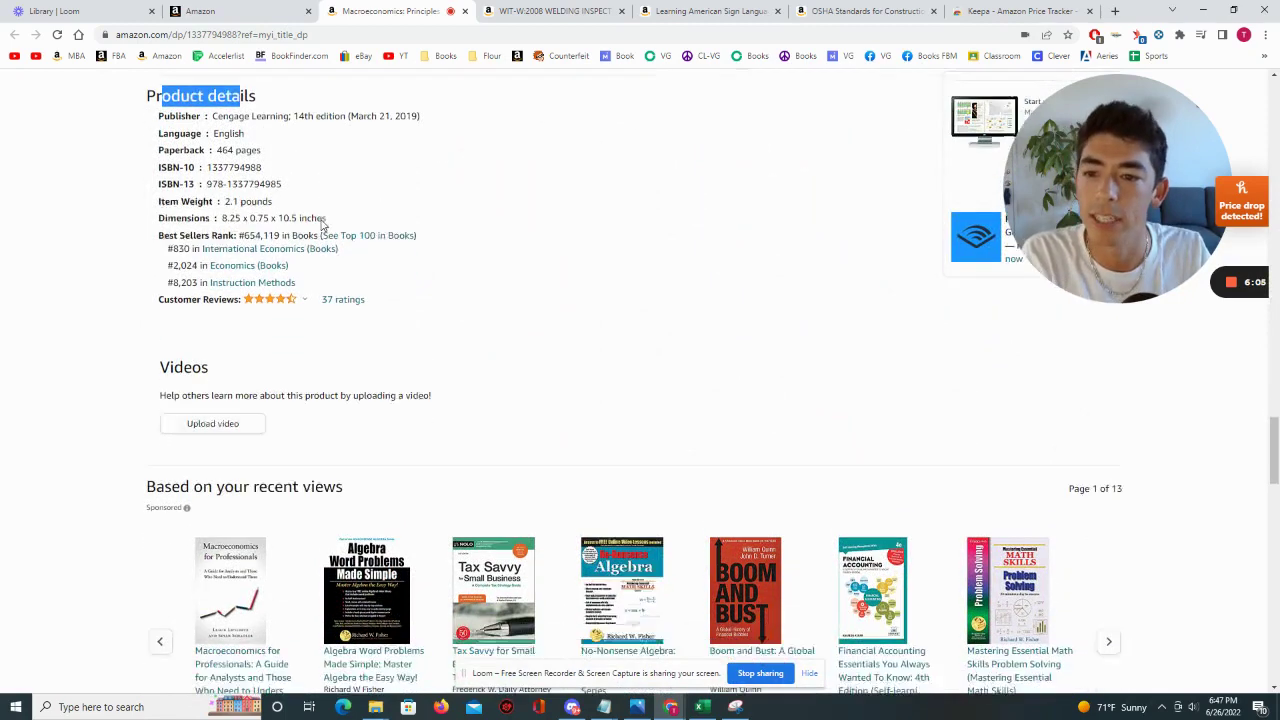
scroll(320, 223, "up", 1)
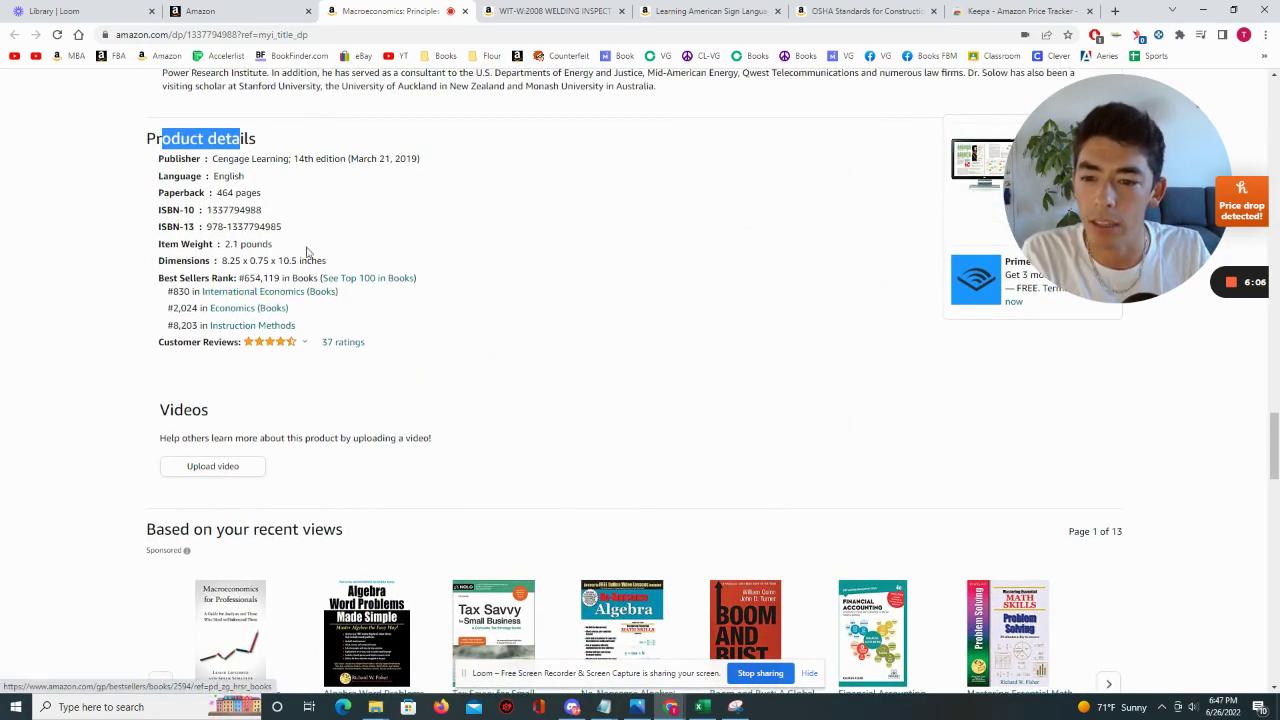
left_click(244, 278)
left_click_drag(244, 278, 320, 279)
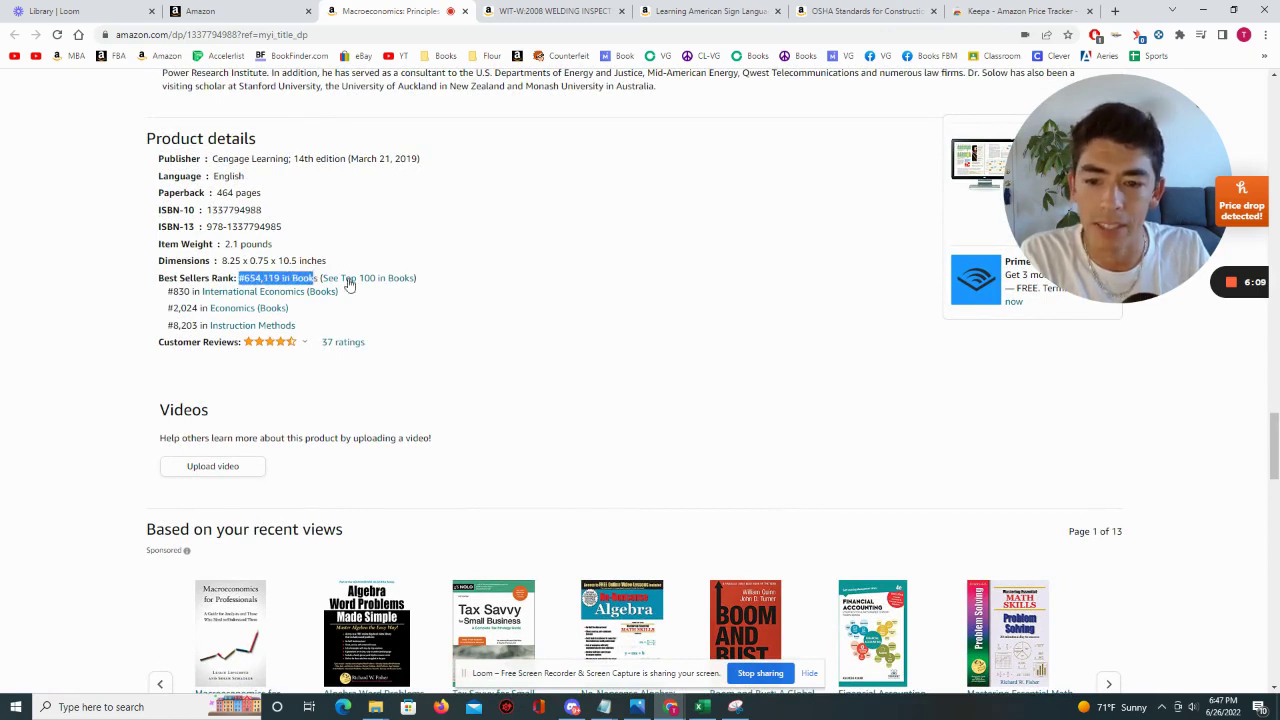
left_click(493, 275)
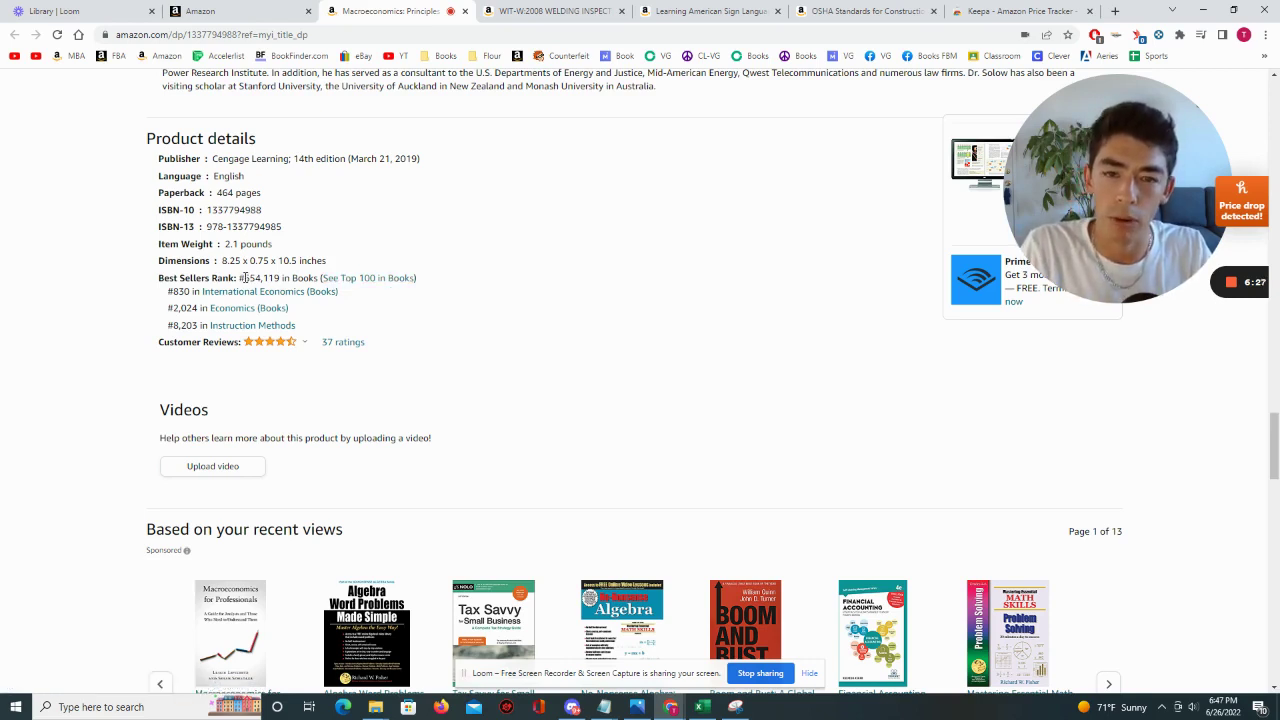
scroll(271, 294, "up", 10)
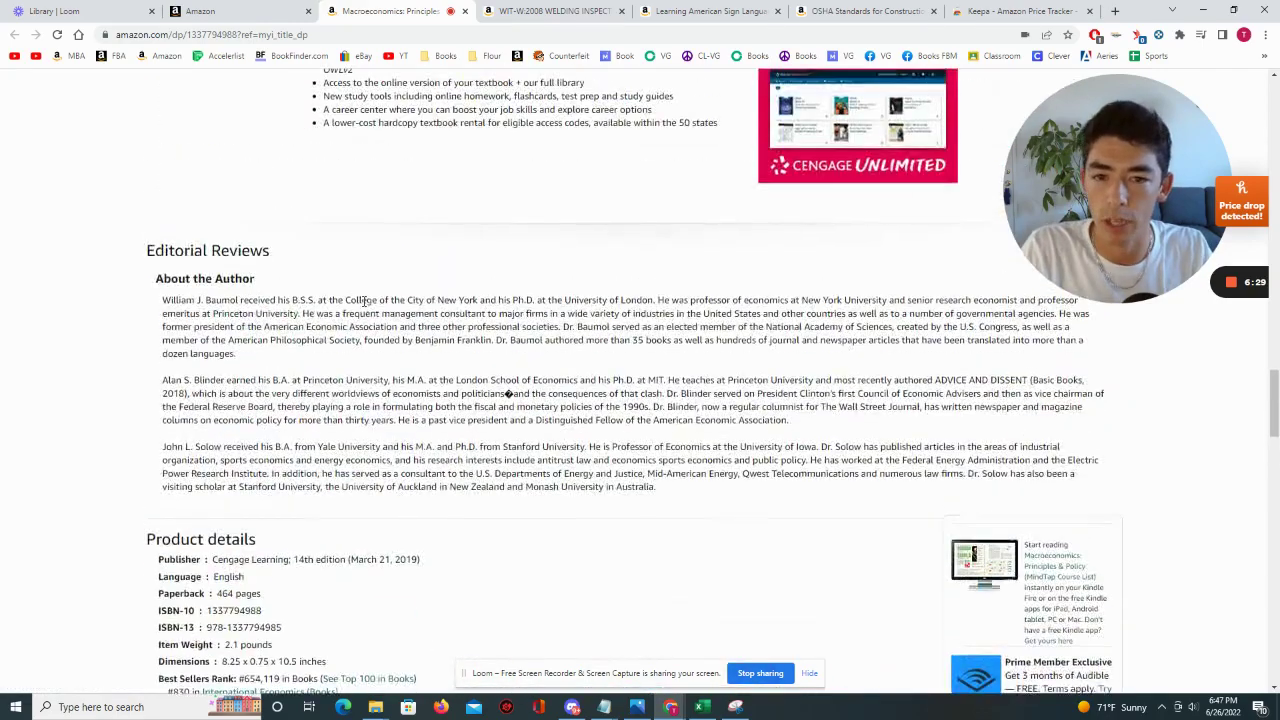
Switch the Macroeconomics Keepa chart from the 3 Months range to Year.
scroll(455, 287, "up", 15)
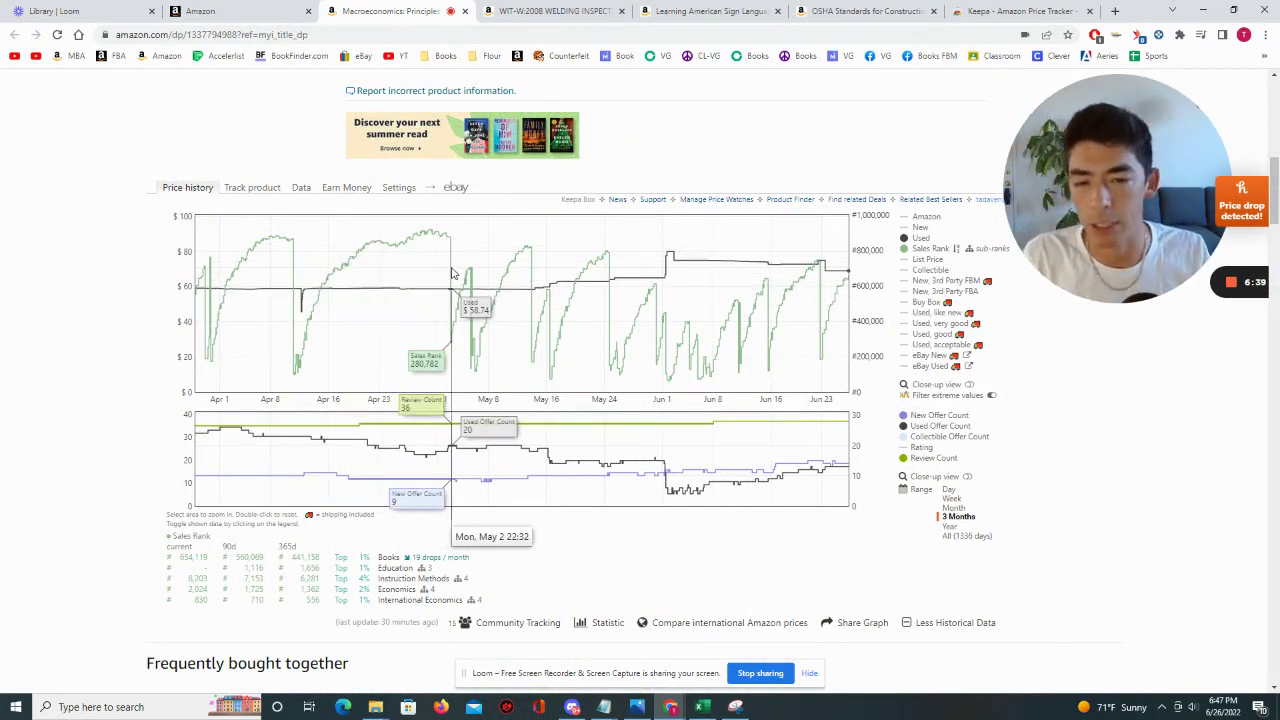
scroll(850, 450, "down", 1)
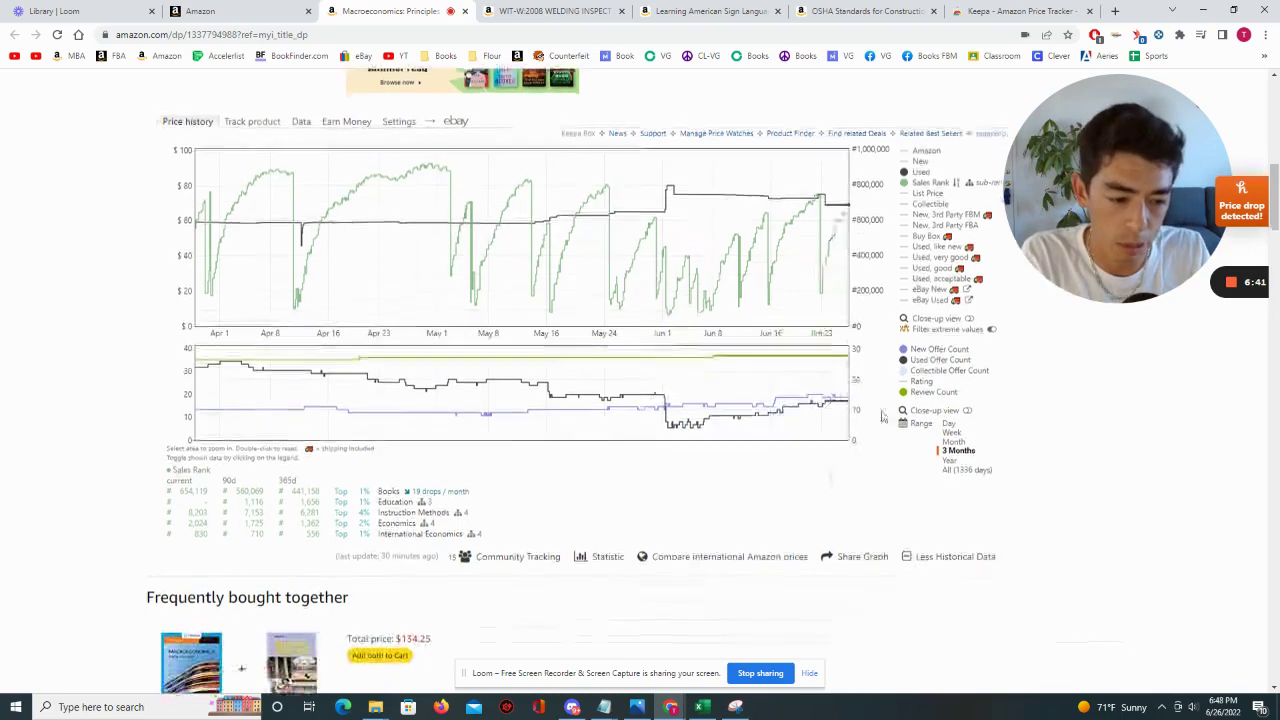
left_click(950, 460)
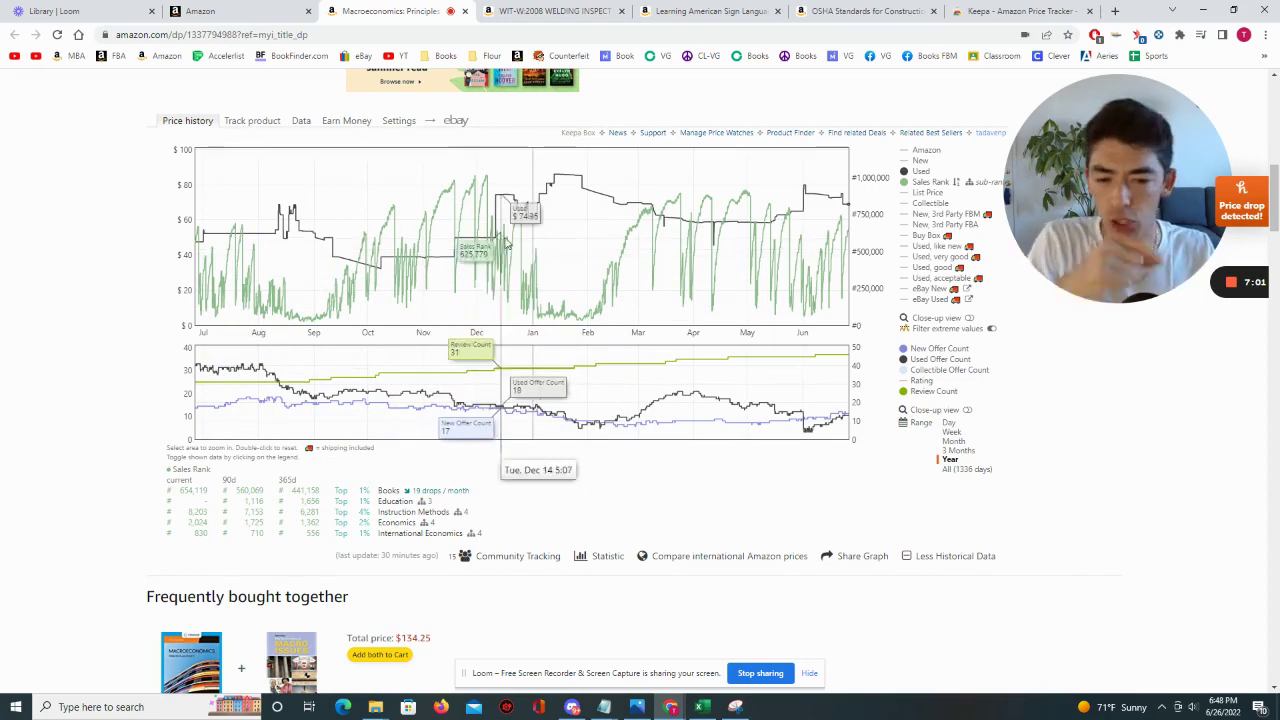
Zoom into October–May, reset to the year, then zoom into late December–mid-January.
mouse_move(520, 325)
left_mouse_down()
mouse_move(634, 337)
mouse_move(497, 330)
left_mouse_up()
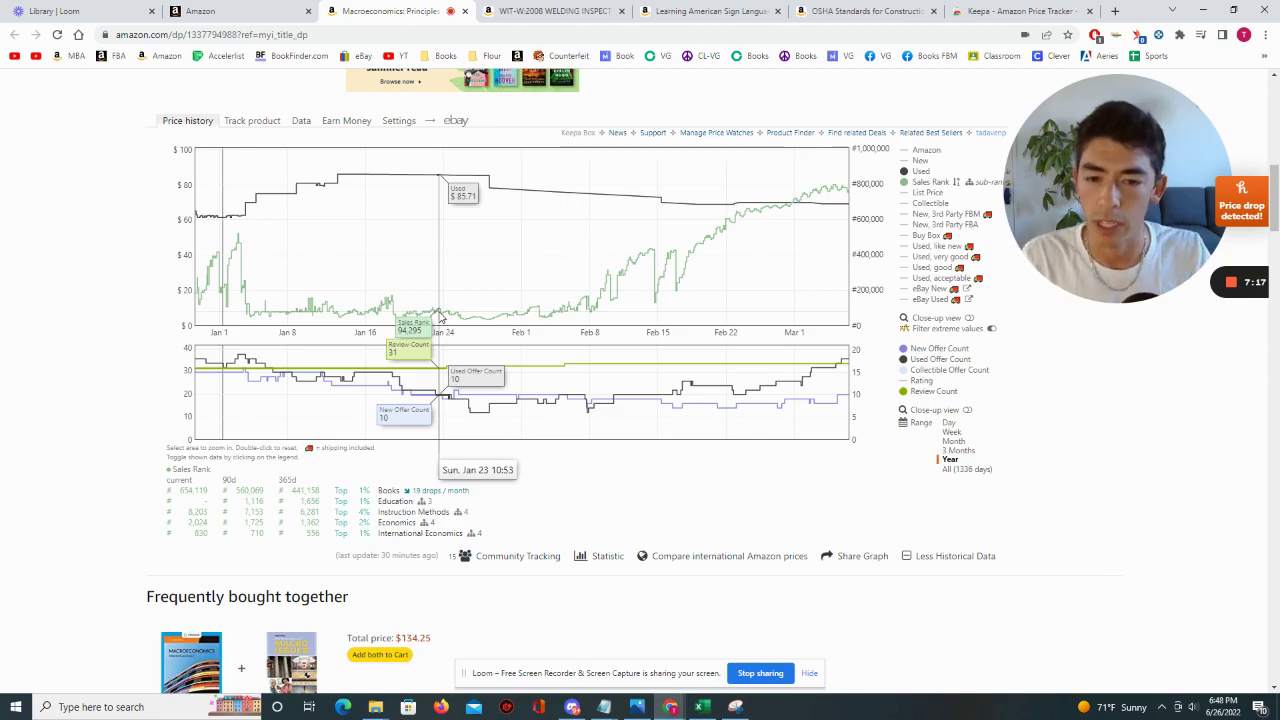
left_click(962, 468)
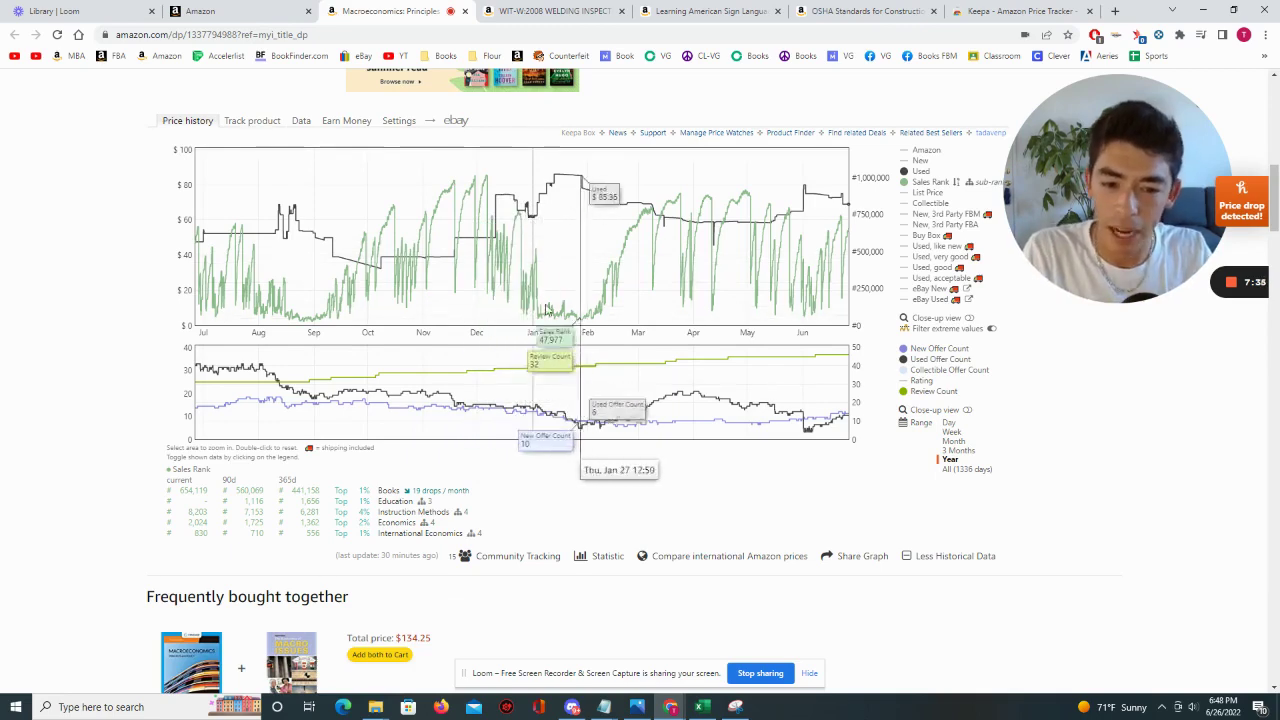
left_click_drag(564, 300, 519, 300)
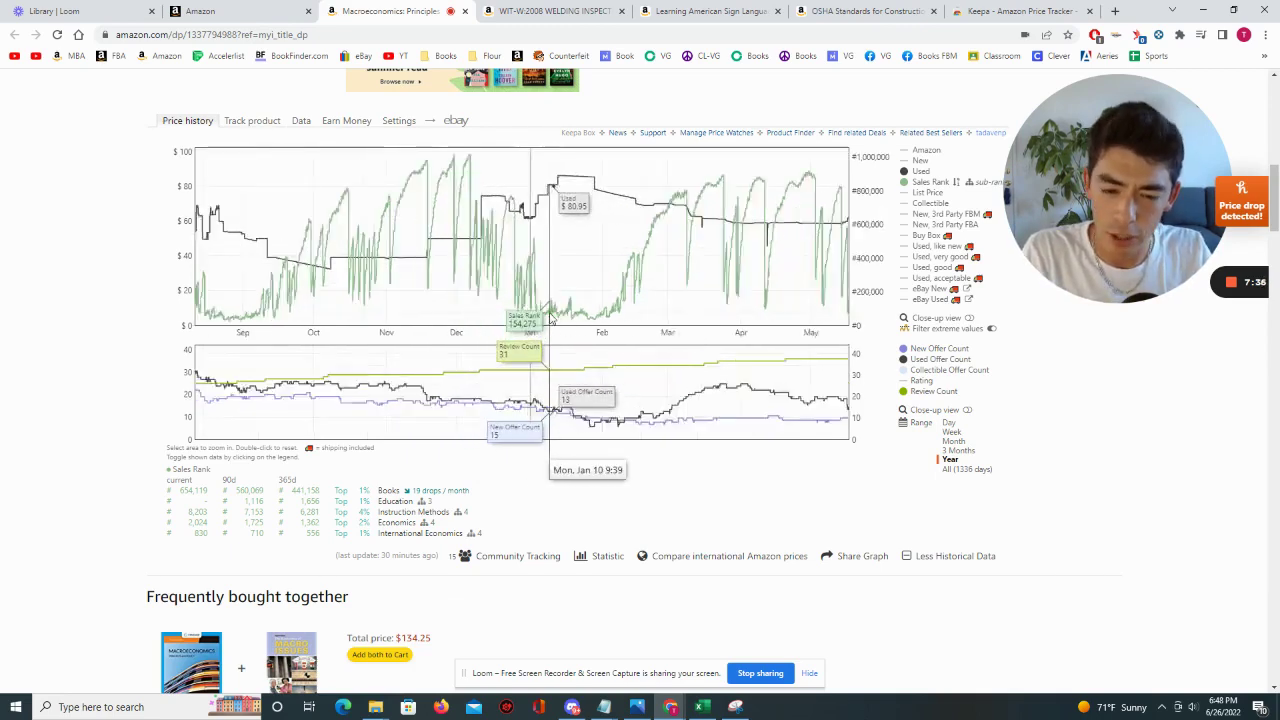
left_click(945, 459)
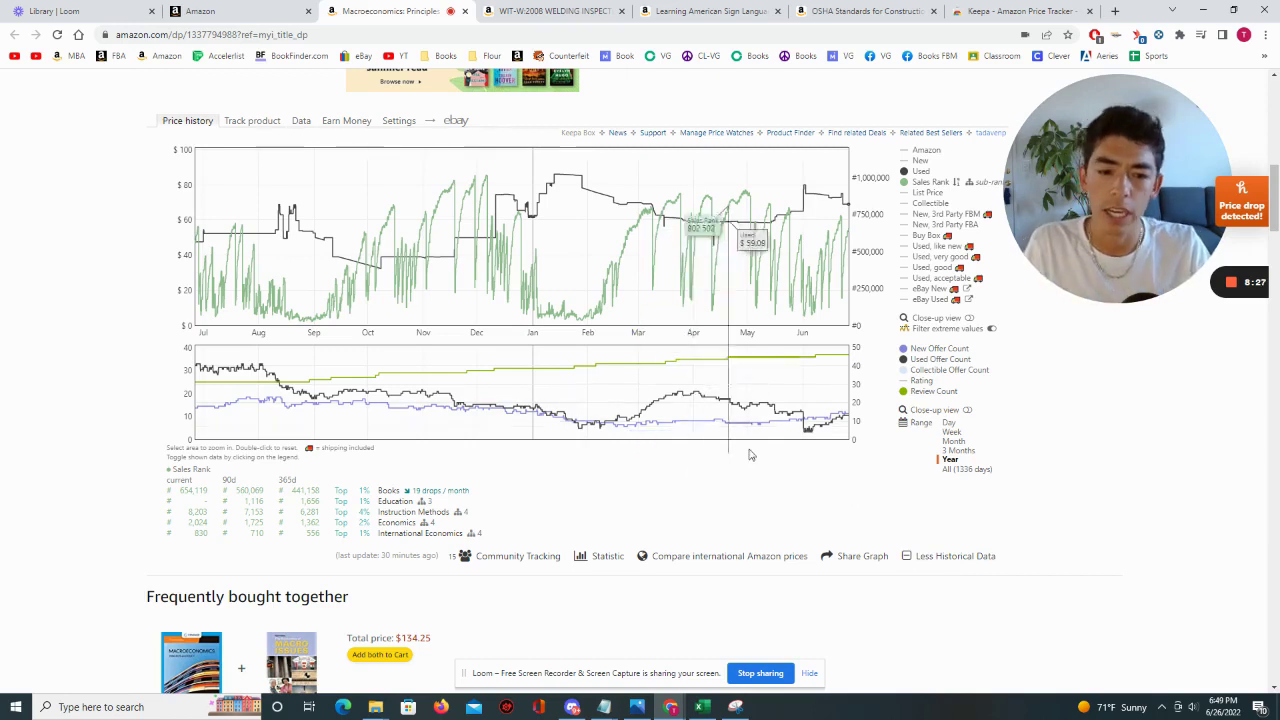
Hide the Review Count line and show the Collectible price series, priced $49.99.
left_click(933, 392)
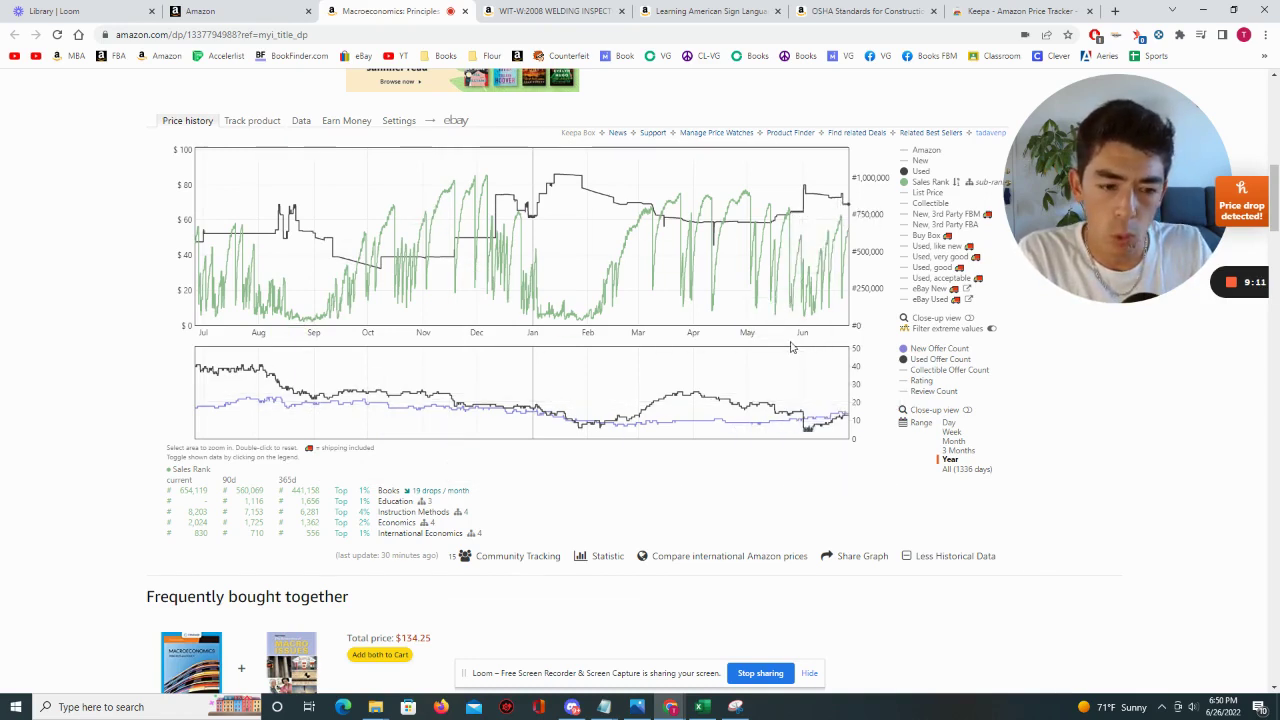
left_click(930, 203)
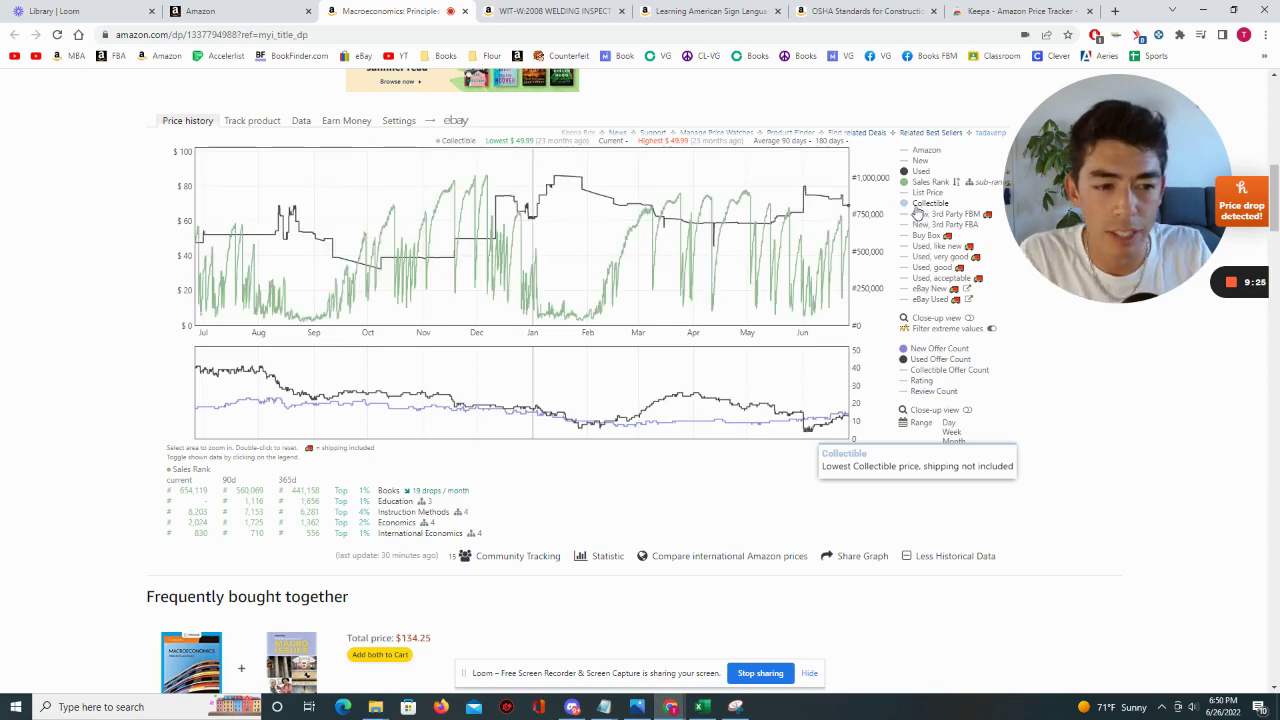
Open the WIT-W:2008 Welding Inspection listing, check its other new offers, and scroll to the Keepa chart.
left_click(575, 14)
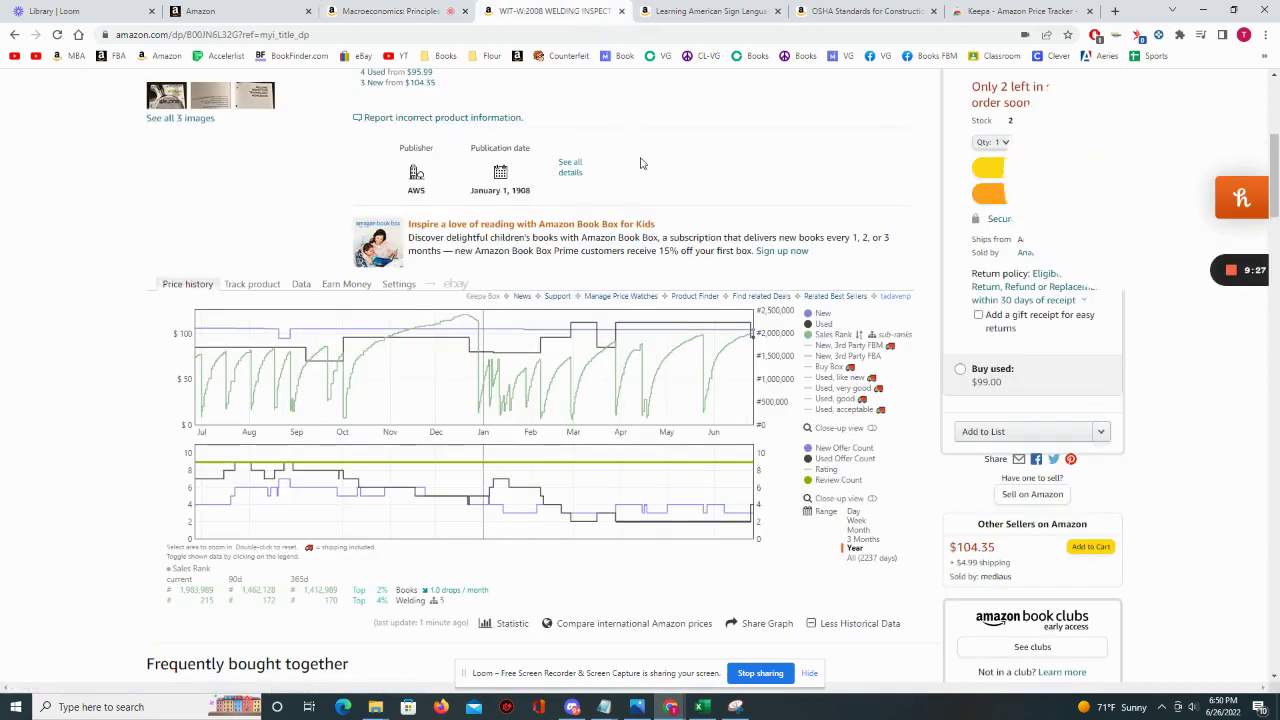
scroll(646, 188, "up", 5)
scroll(646, 188, "down", 1)
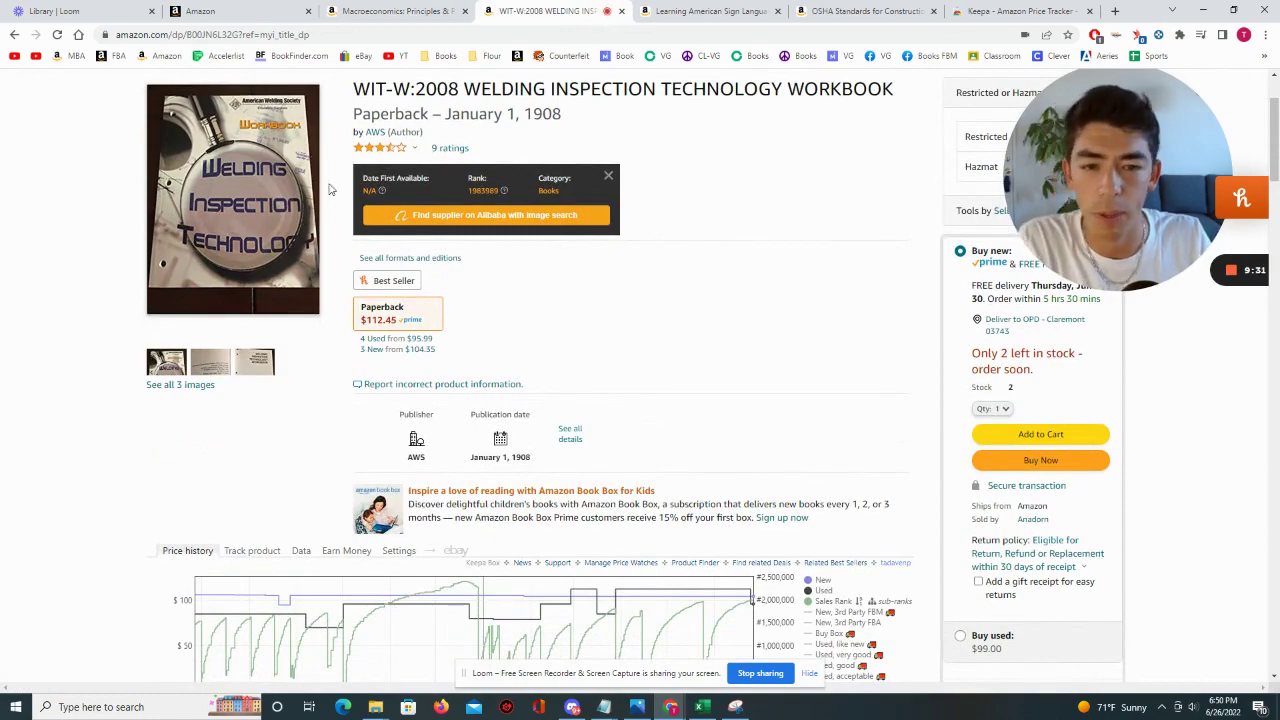
scroll(663, 191, "down", 3)
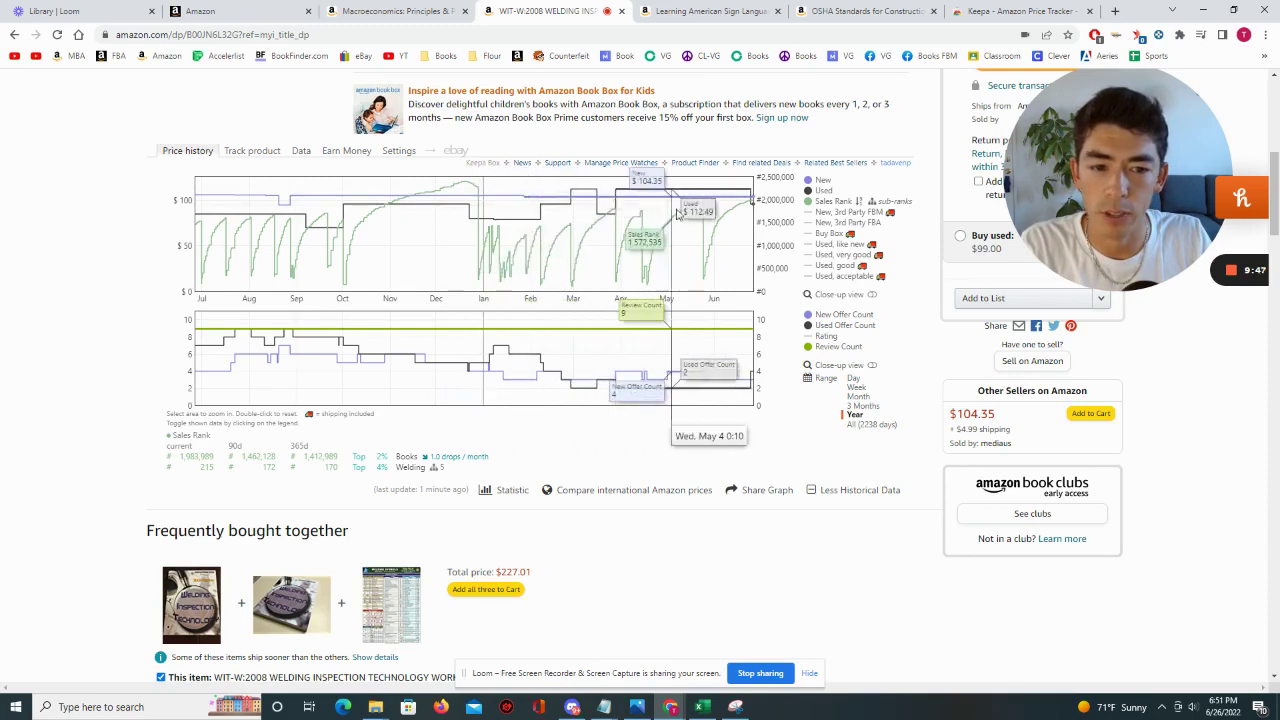
scroll(722, 238, "up", 3)
scroll(722, 238, "up", 1)
left_click(420, 283)
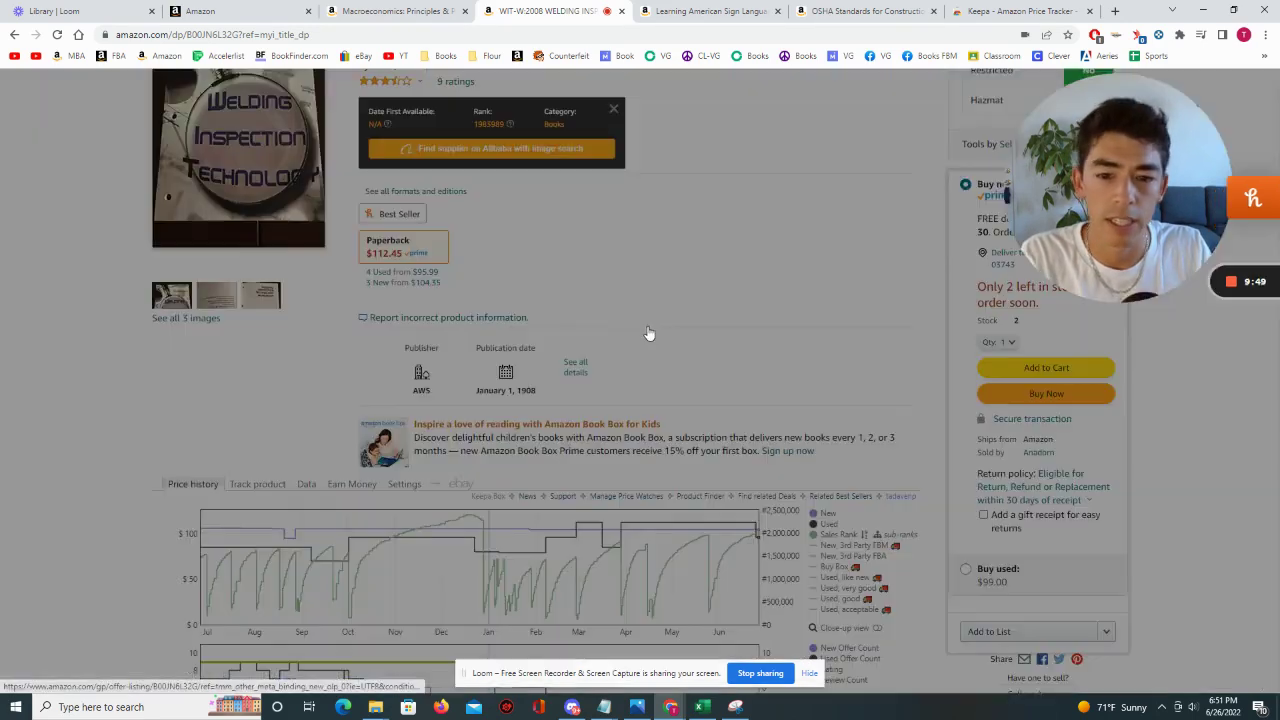
left_click(715, 385)
scroll(750, 420, "down", 3)
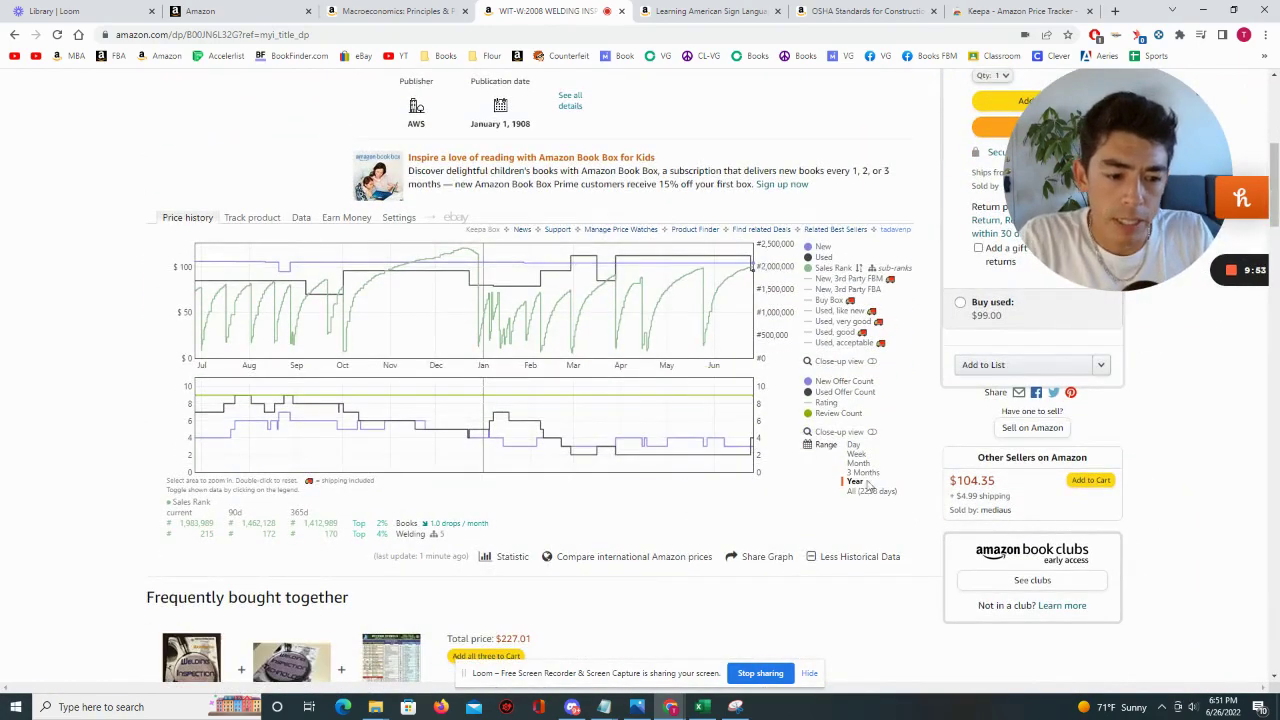
left_click(876, 491)
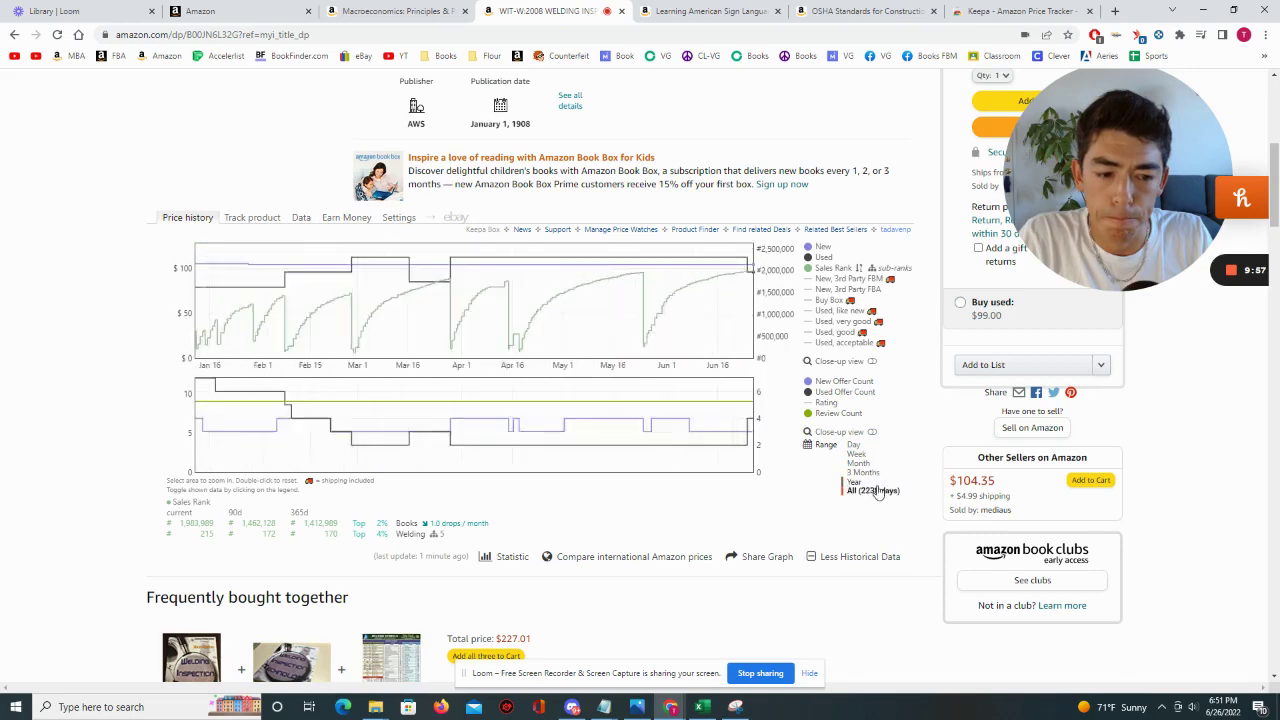
key("ctrl+shift+Tab")
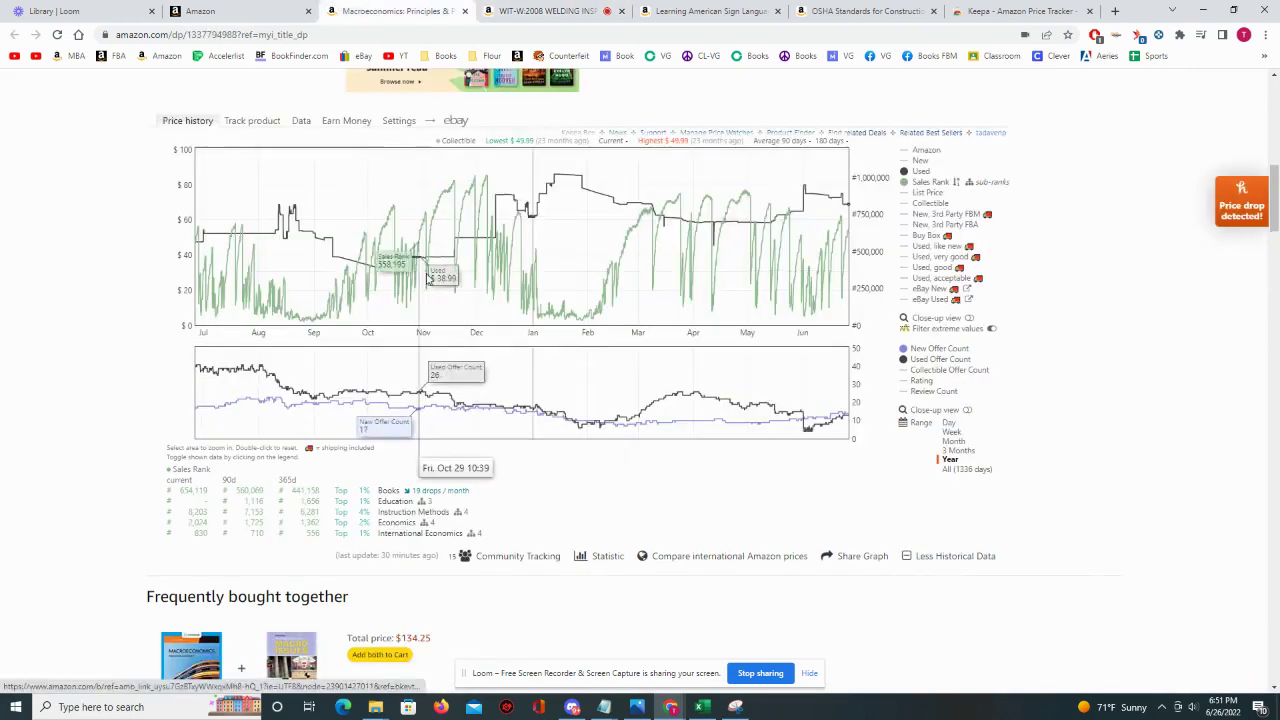
key("ctrl+Tab")
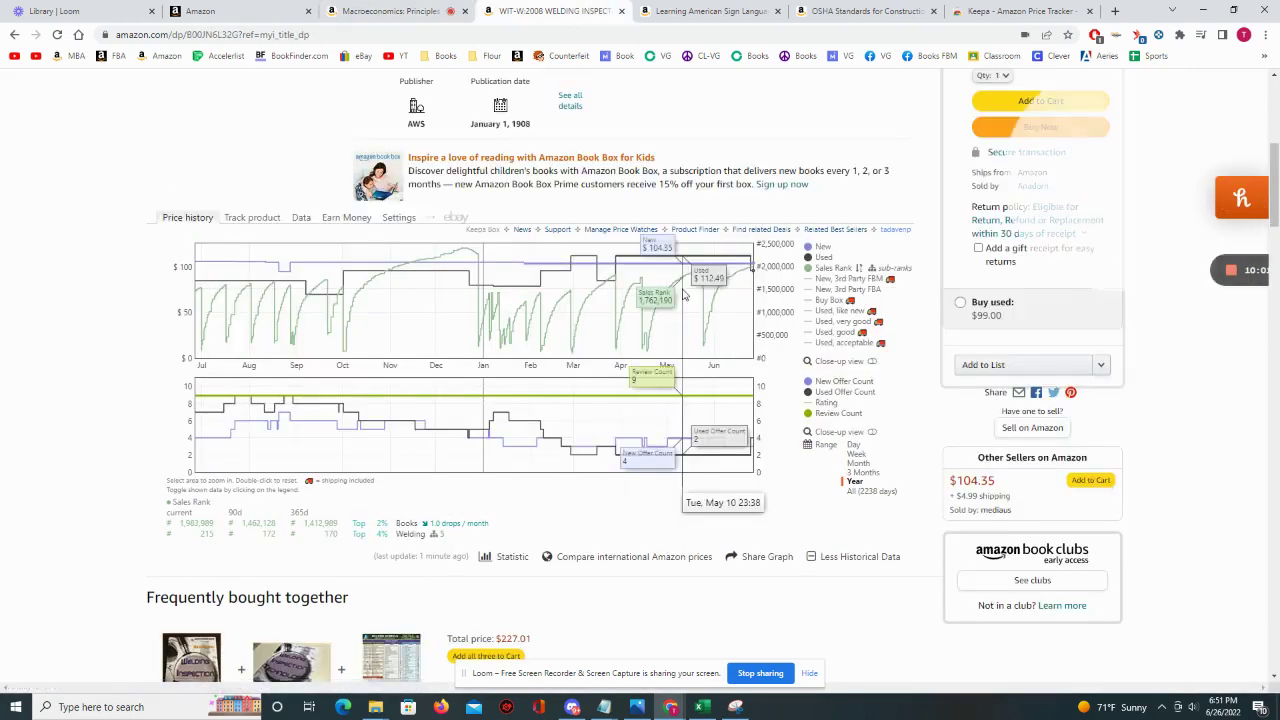
left_click(858, 491)
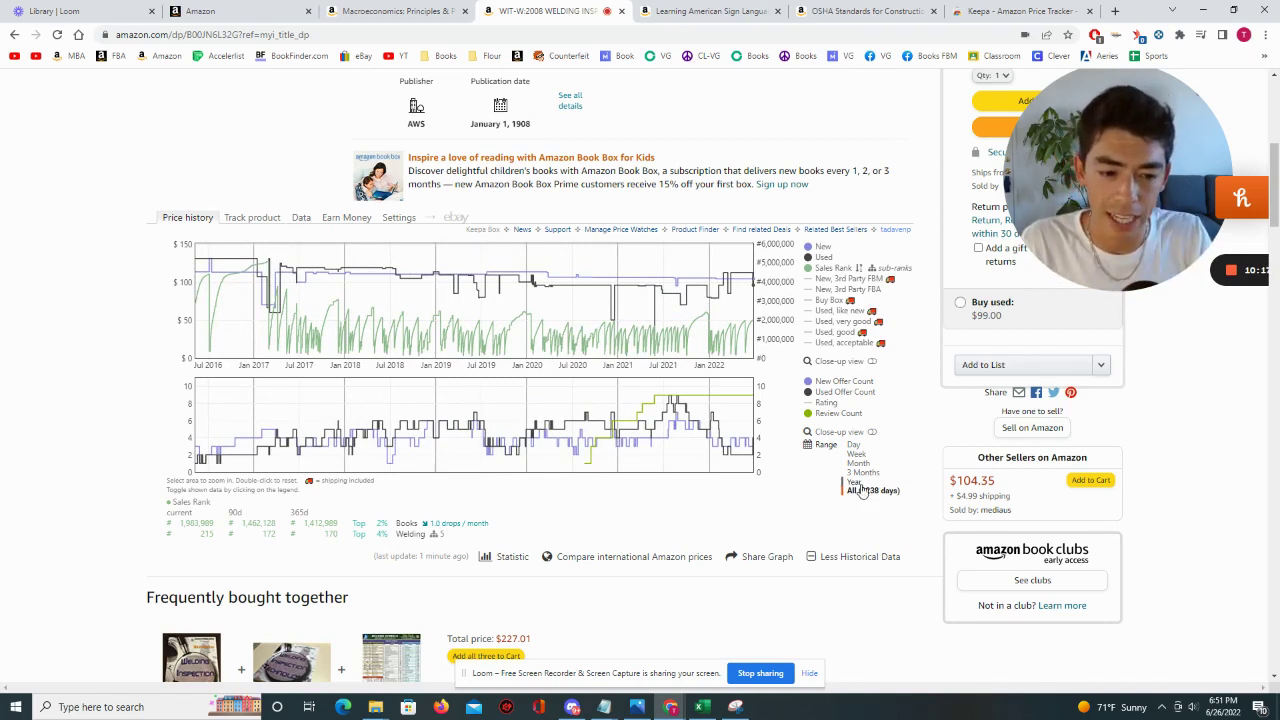
left_click(855, 481)
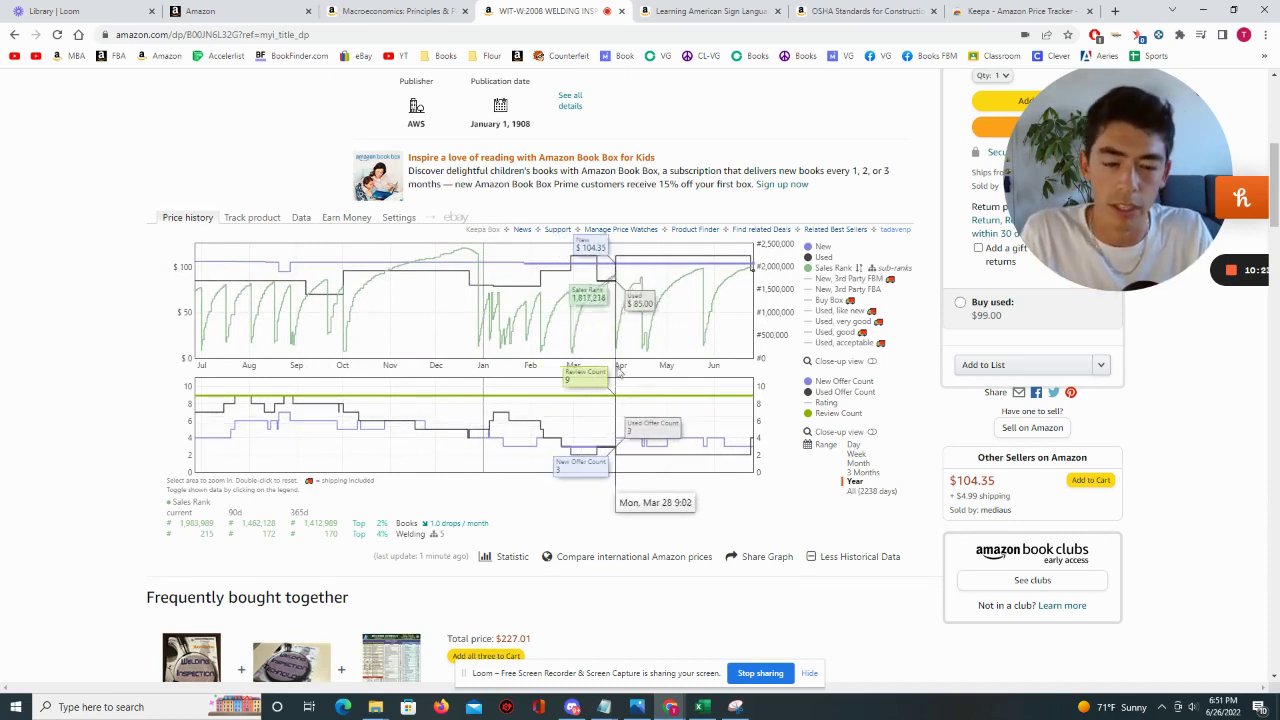
left_click(702, 11)
On the Sign Language listing's Keepa chart, step the range through Day, Month, 3 Months to Year.
scroll(790, 345, "up", 10)
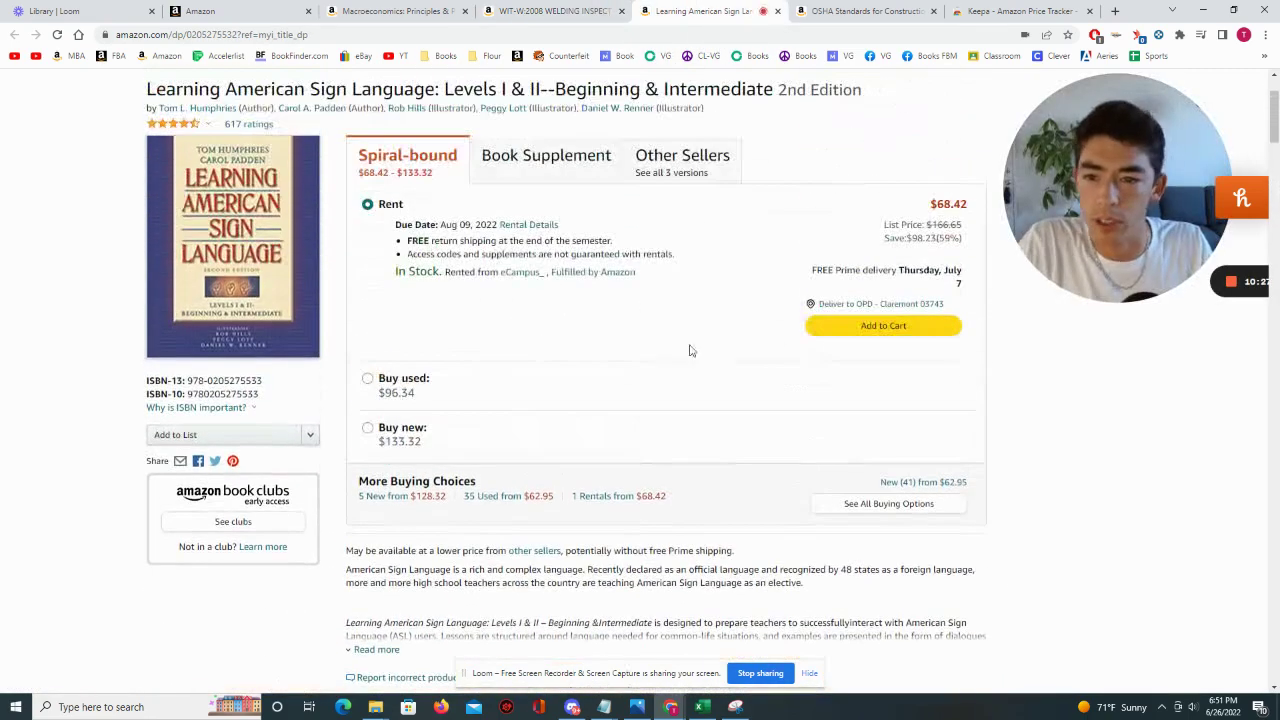
scroll(447, 276, "down", 2)
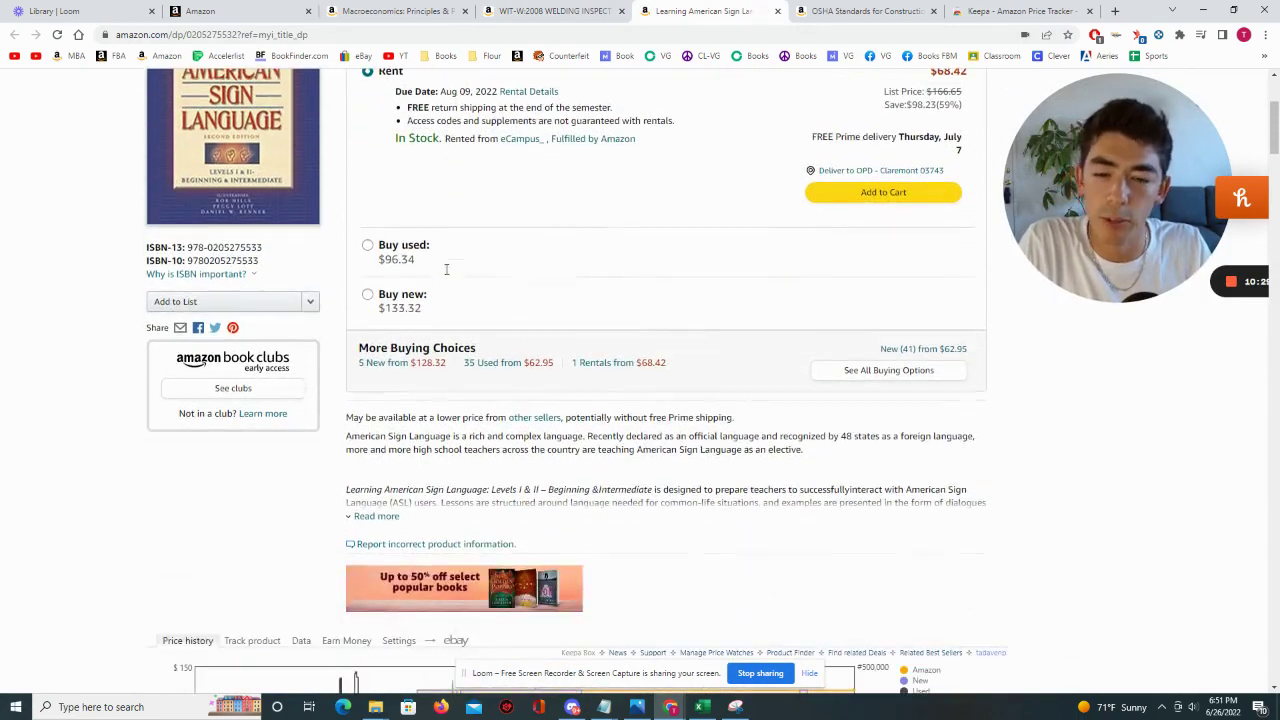
scroll(475, 288, "down", 4)
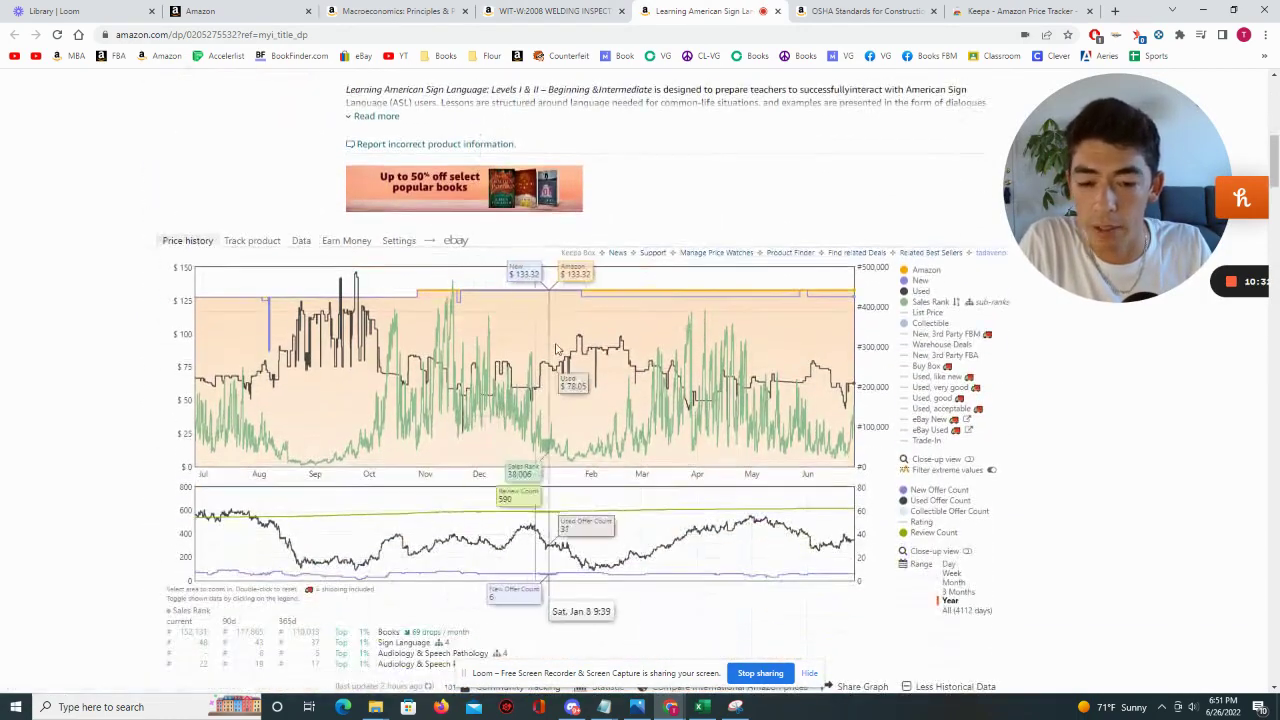
scroll(656, 358, "down", 1)
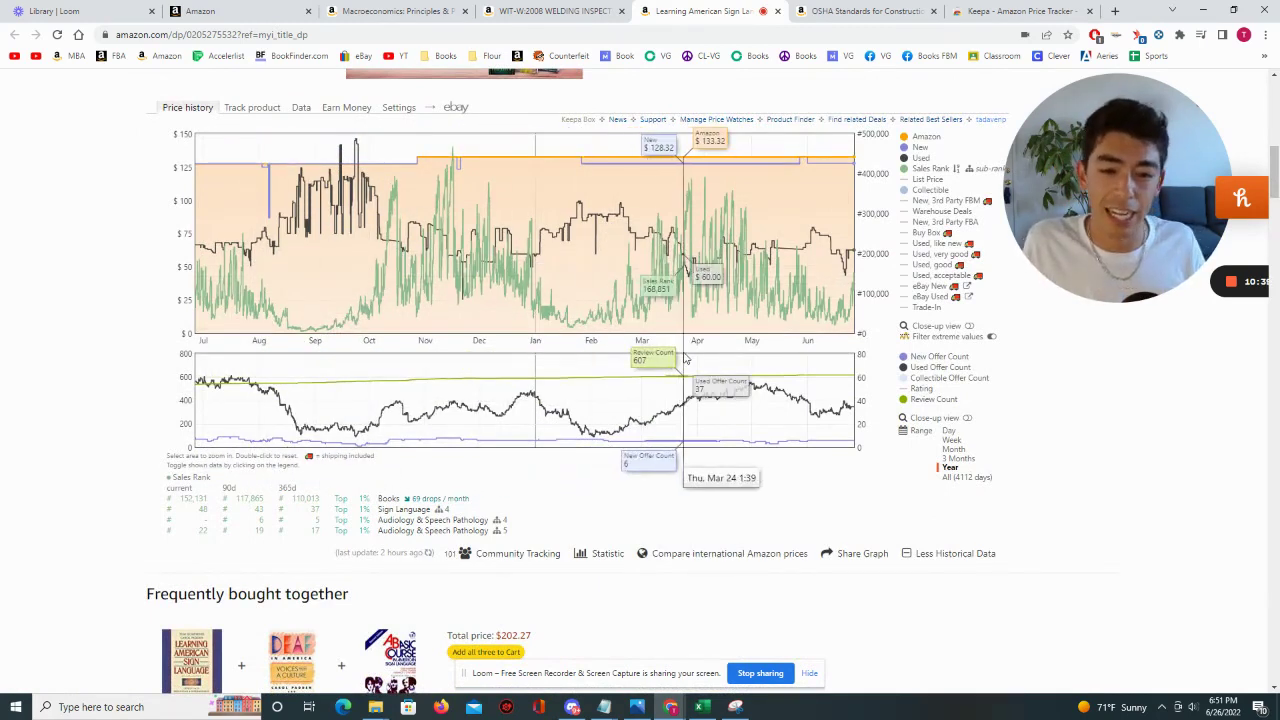
left_click(948, 431)
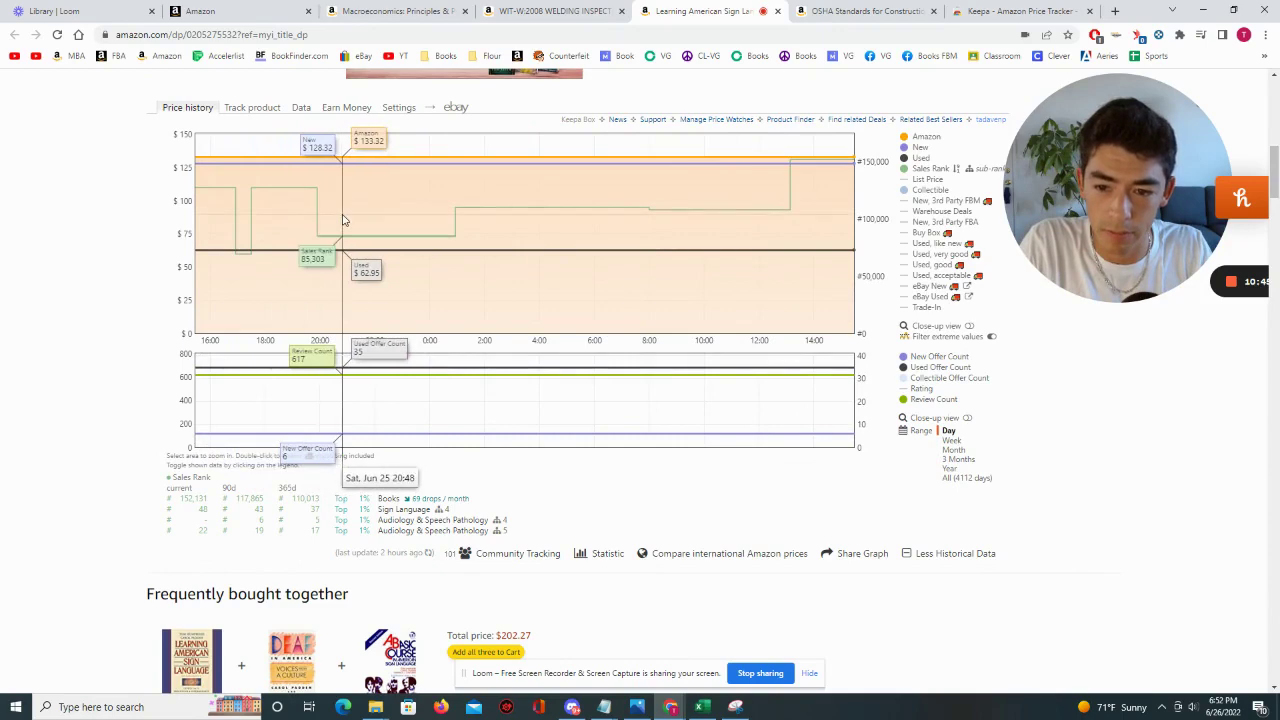
left_click(951, 448)
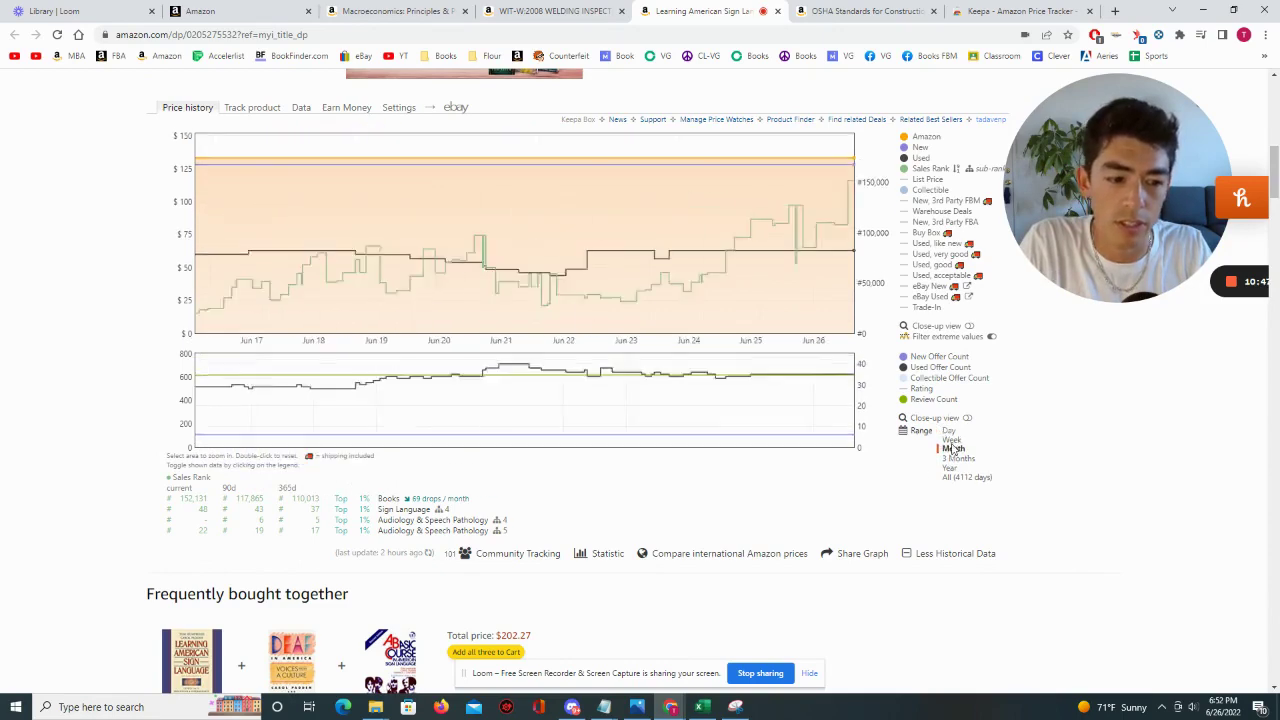
left_click(955, 459)
left_click(951, 468)
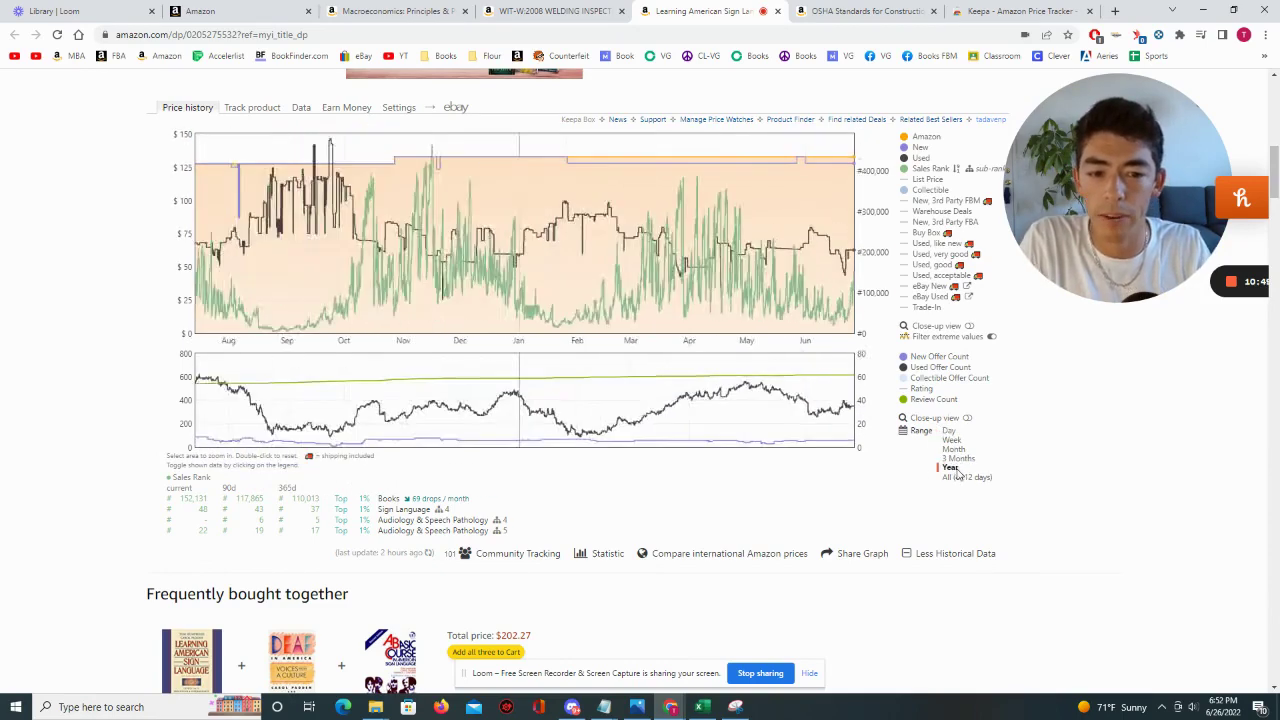